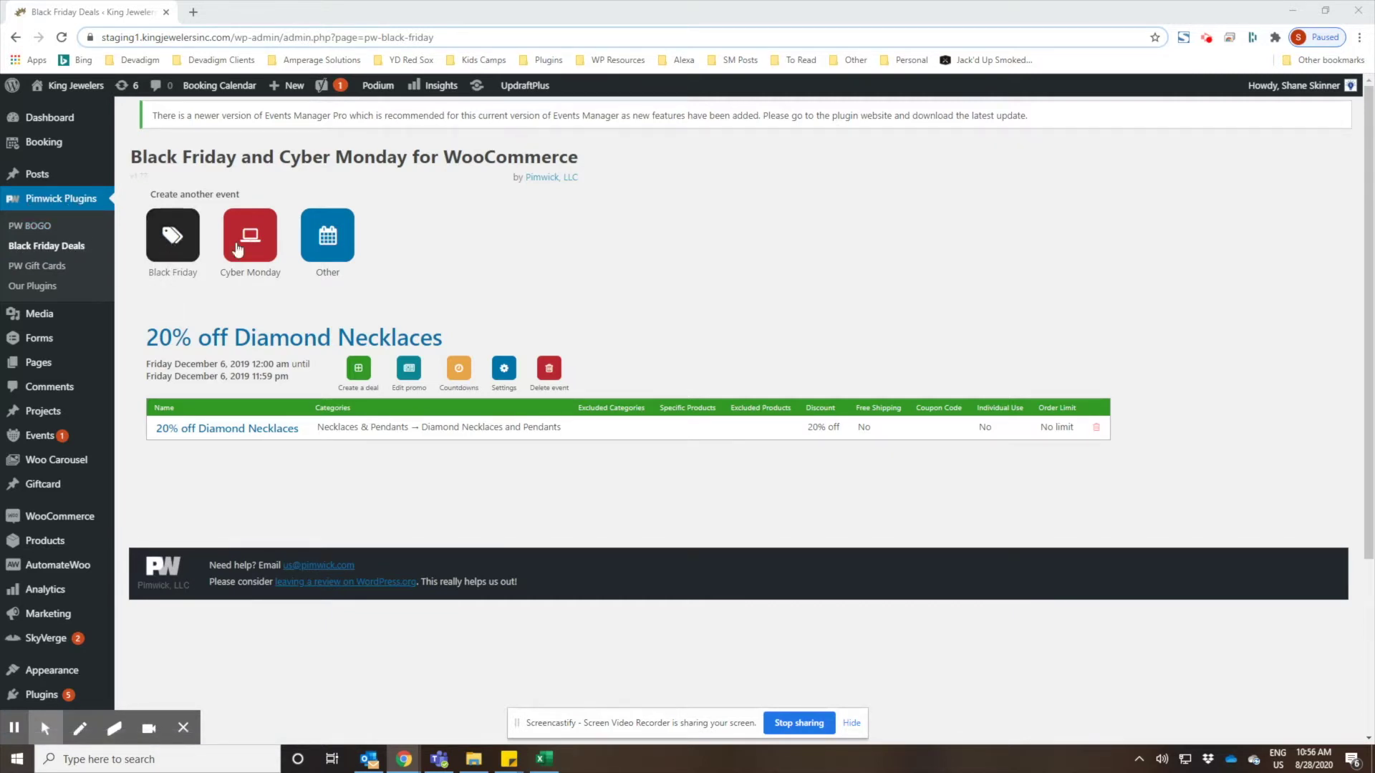
Open a new Black Friday event form dated November 27, 2020.
left_click(179, 236)
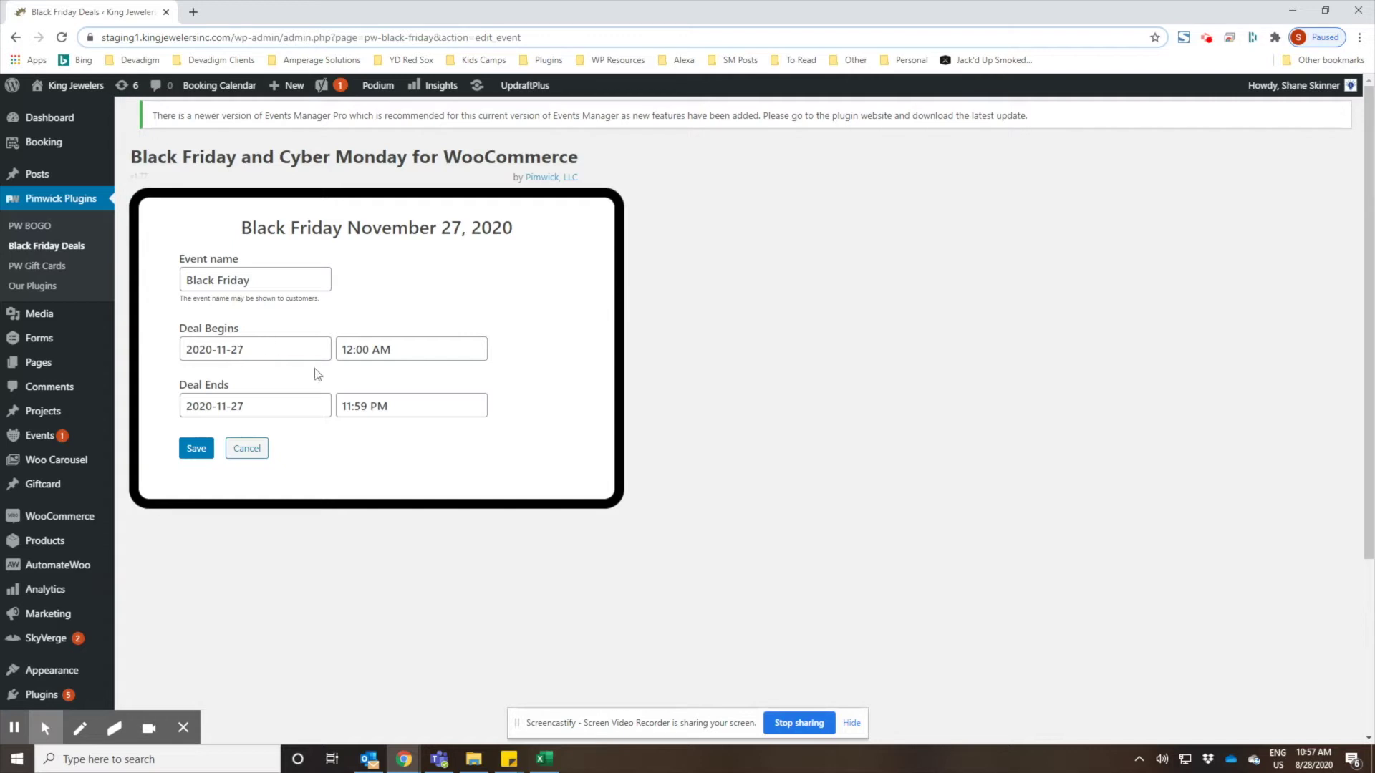
Save the Black Friday event with its default name and all-day November 27, 2020 dates.
left_click(198, 451)
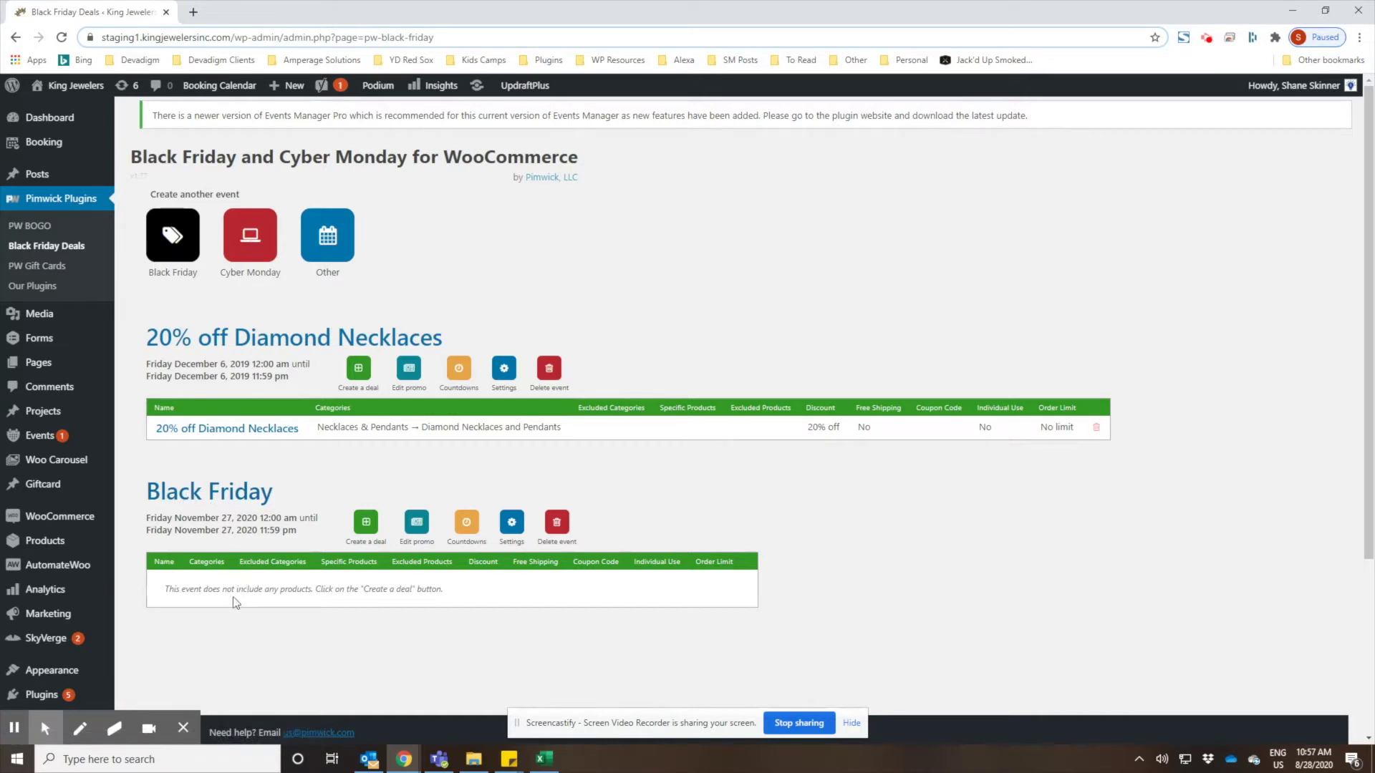
Create a Black Friday deal that includes the Gift Card (#86796) product, found by searching 'gift ca'.
left_click(366, 526)
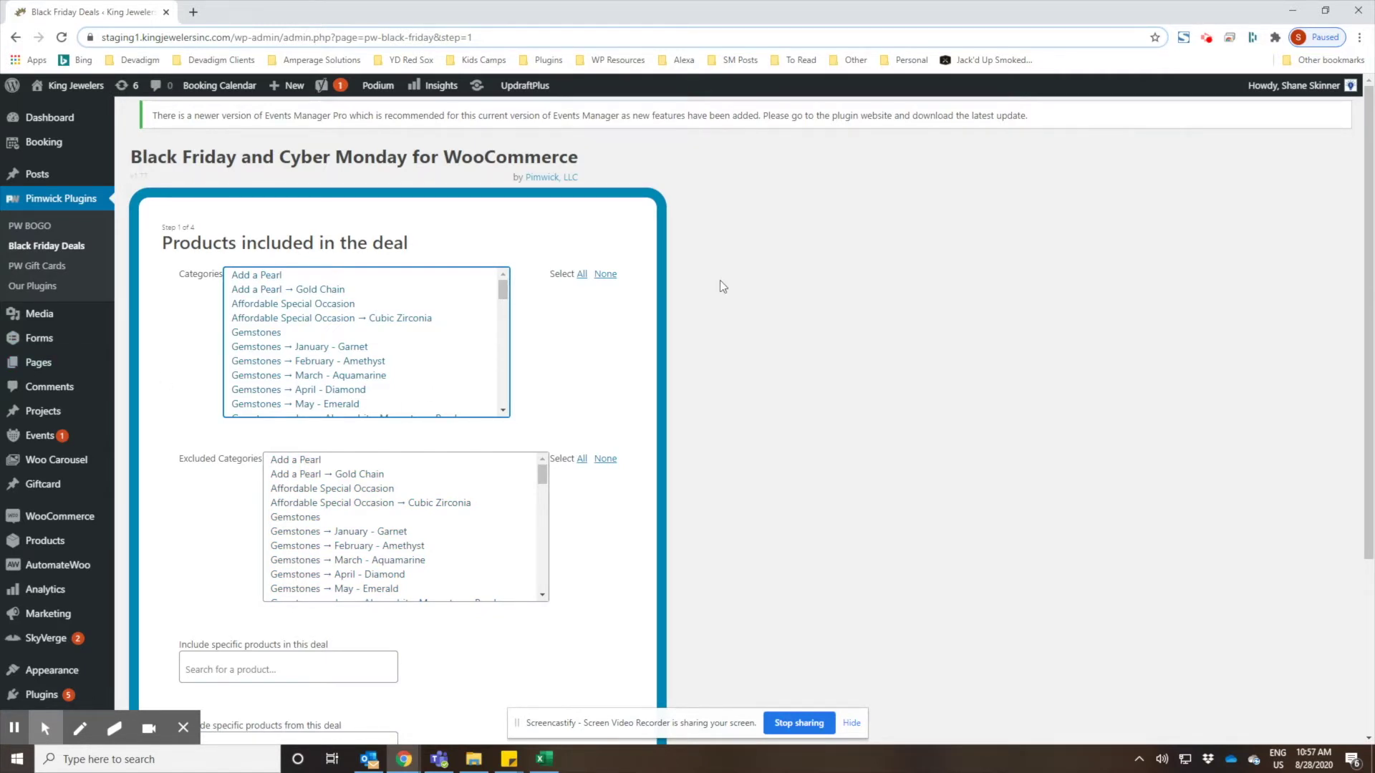
scroll(719, 280, "down", 1)
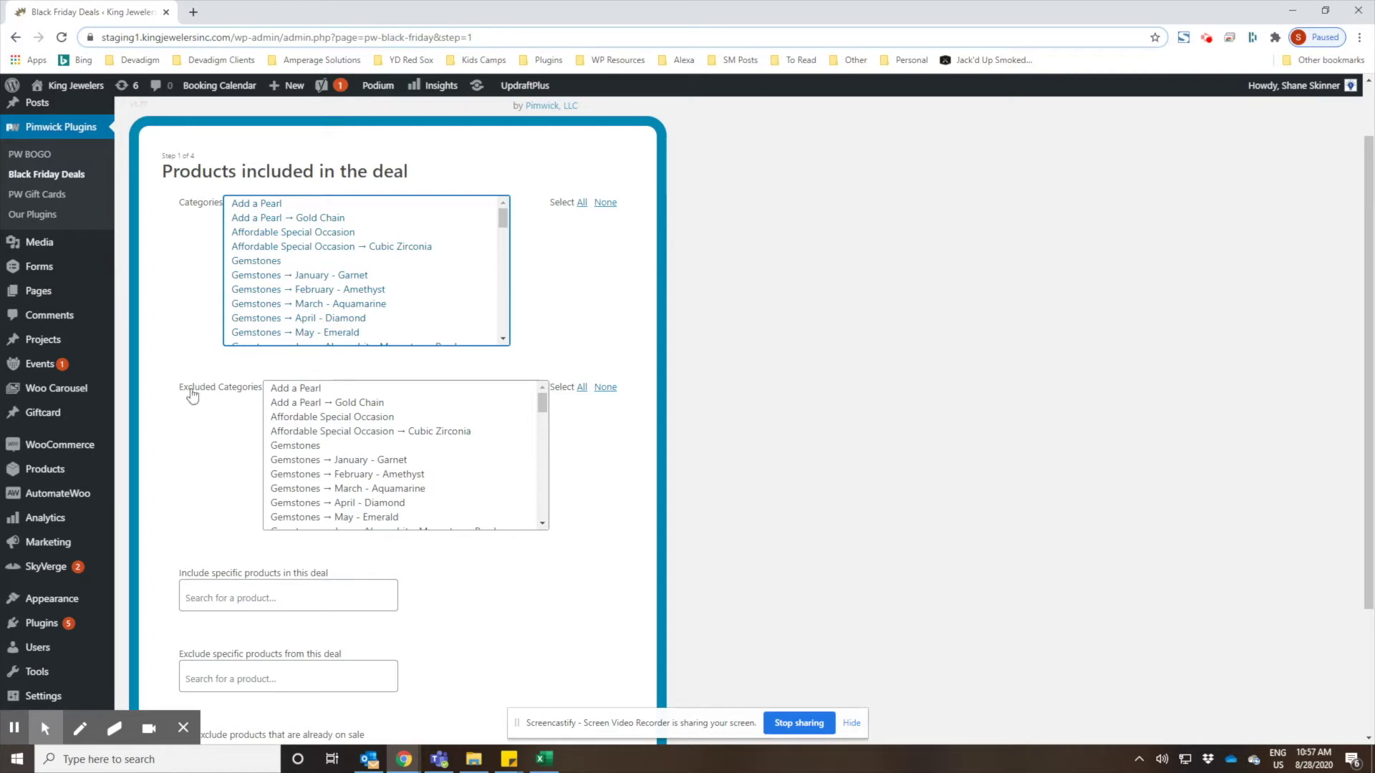
left_click(243, 603)
type("gift")
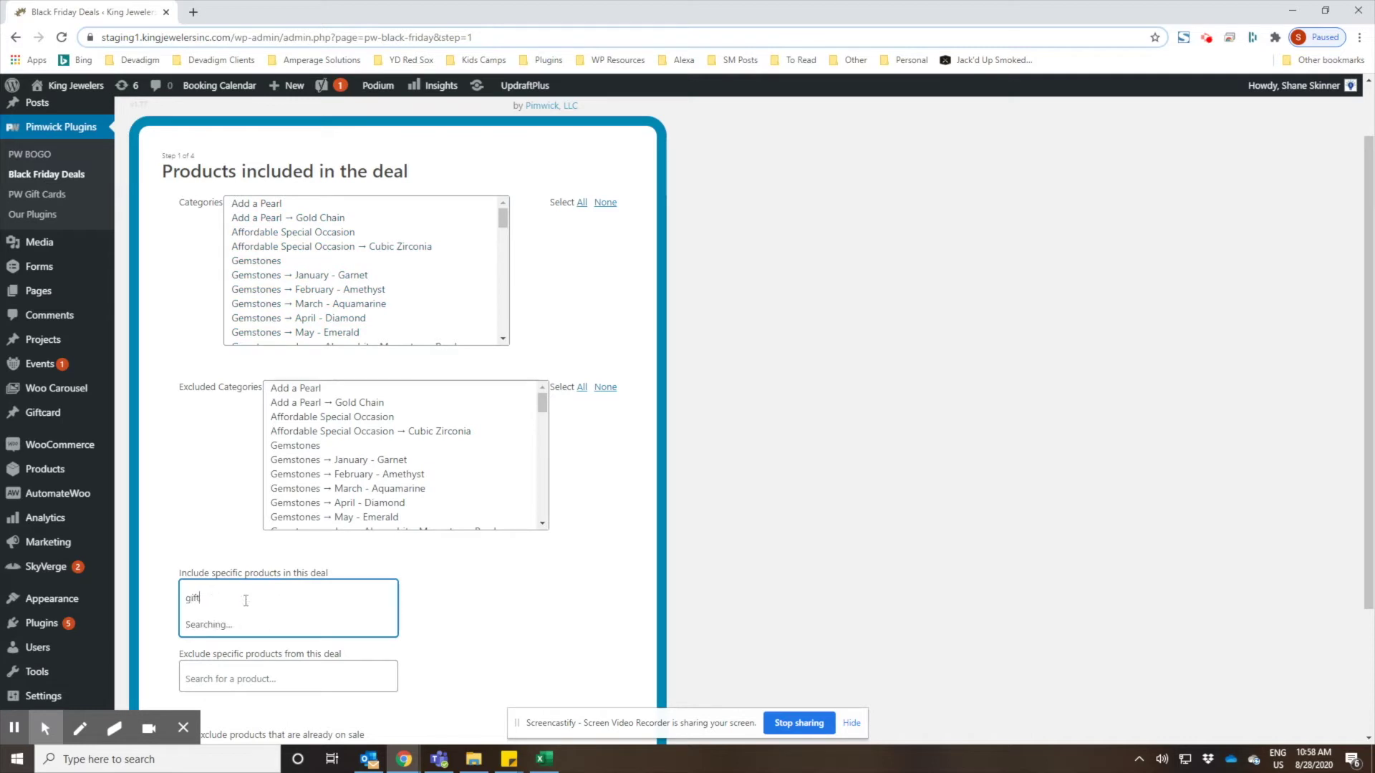
type(" ca")
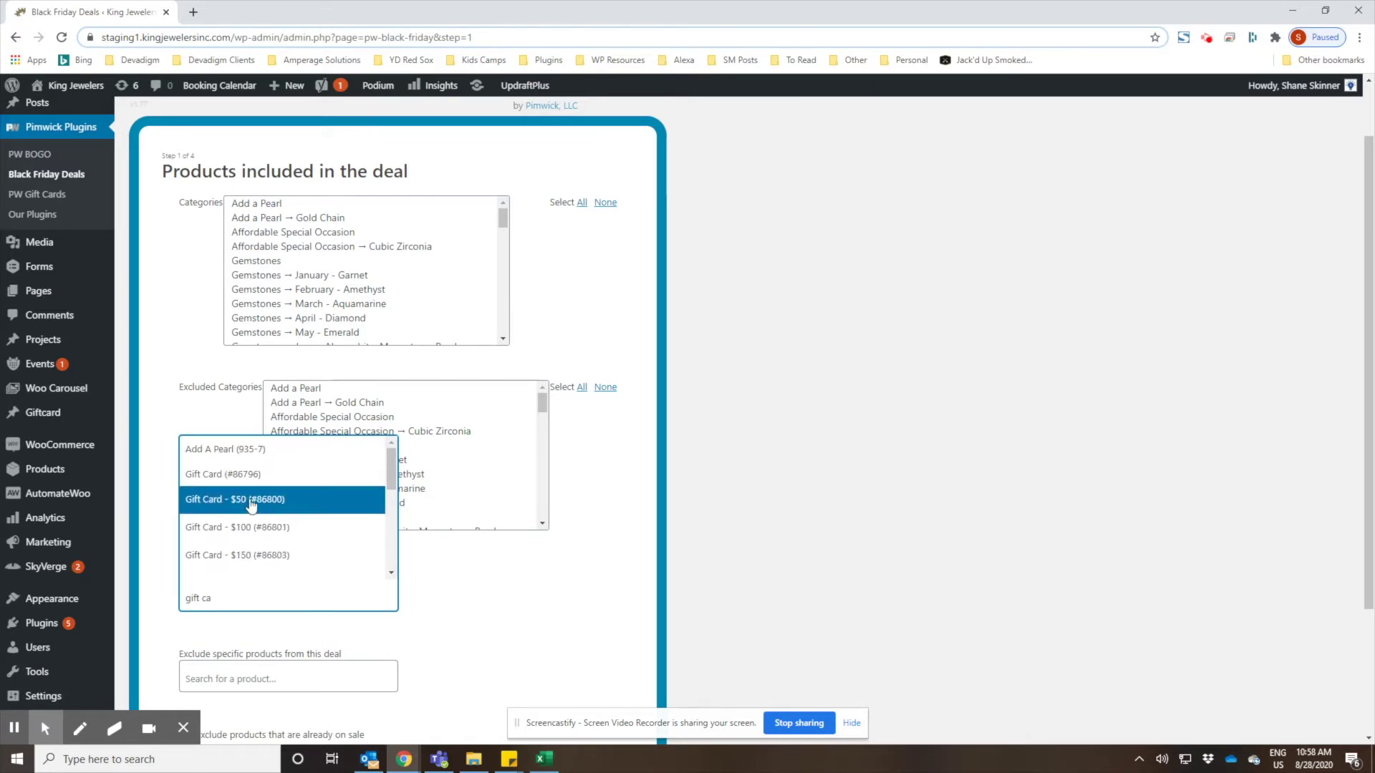
left_click(220, 476)
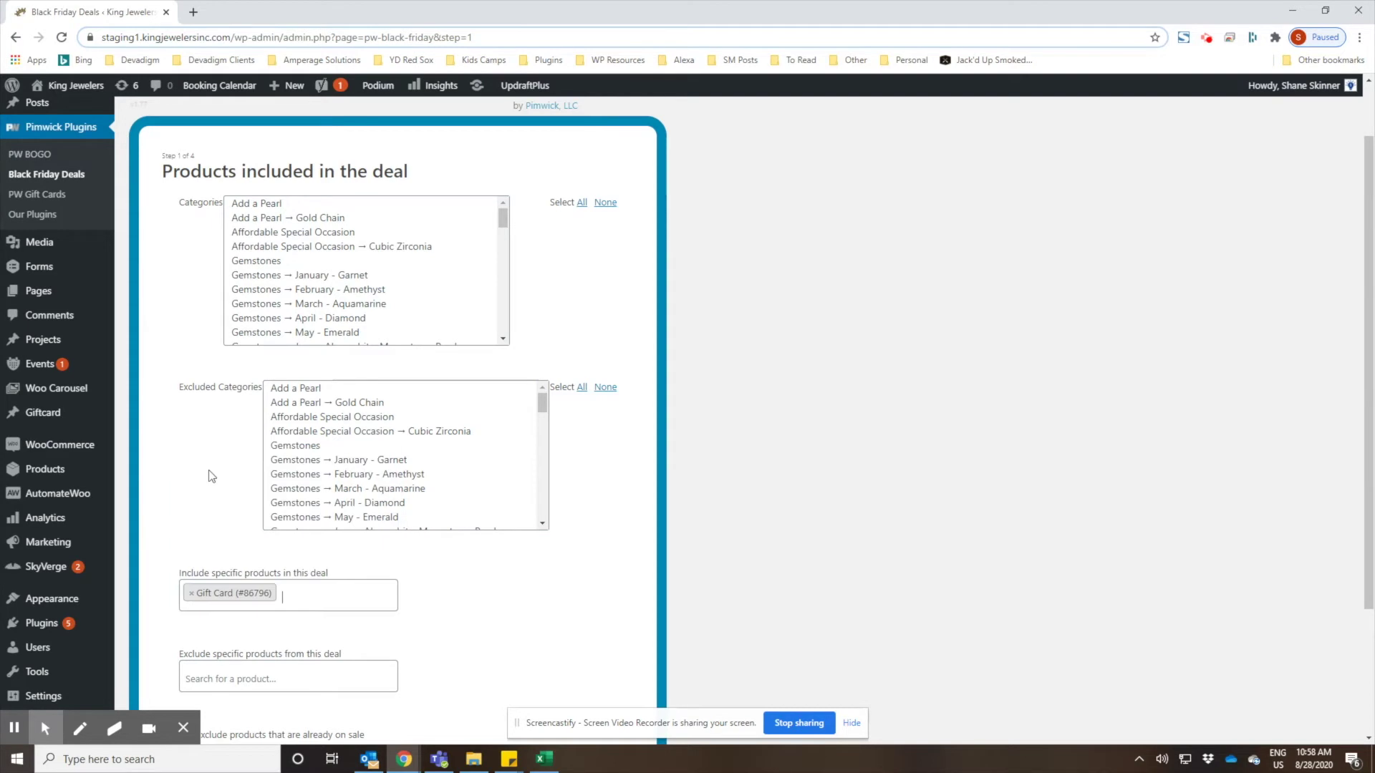
scroll(723, 416, "down", 2)
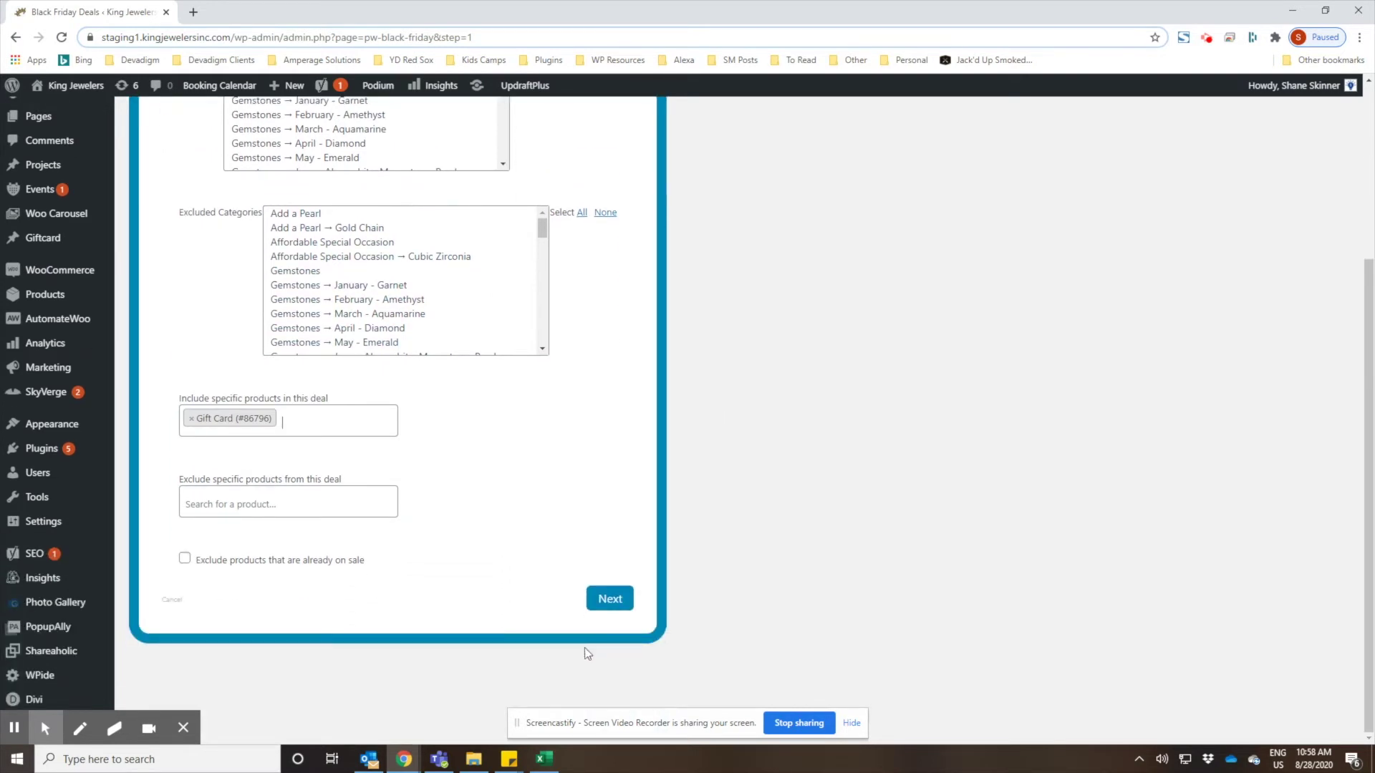
left_click(609, 600)
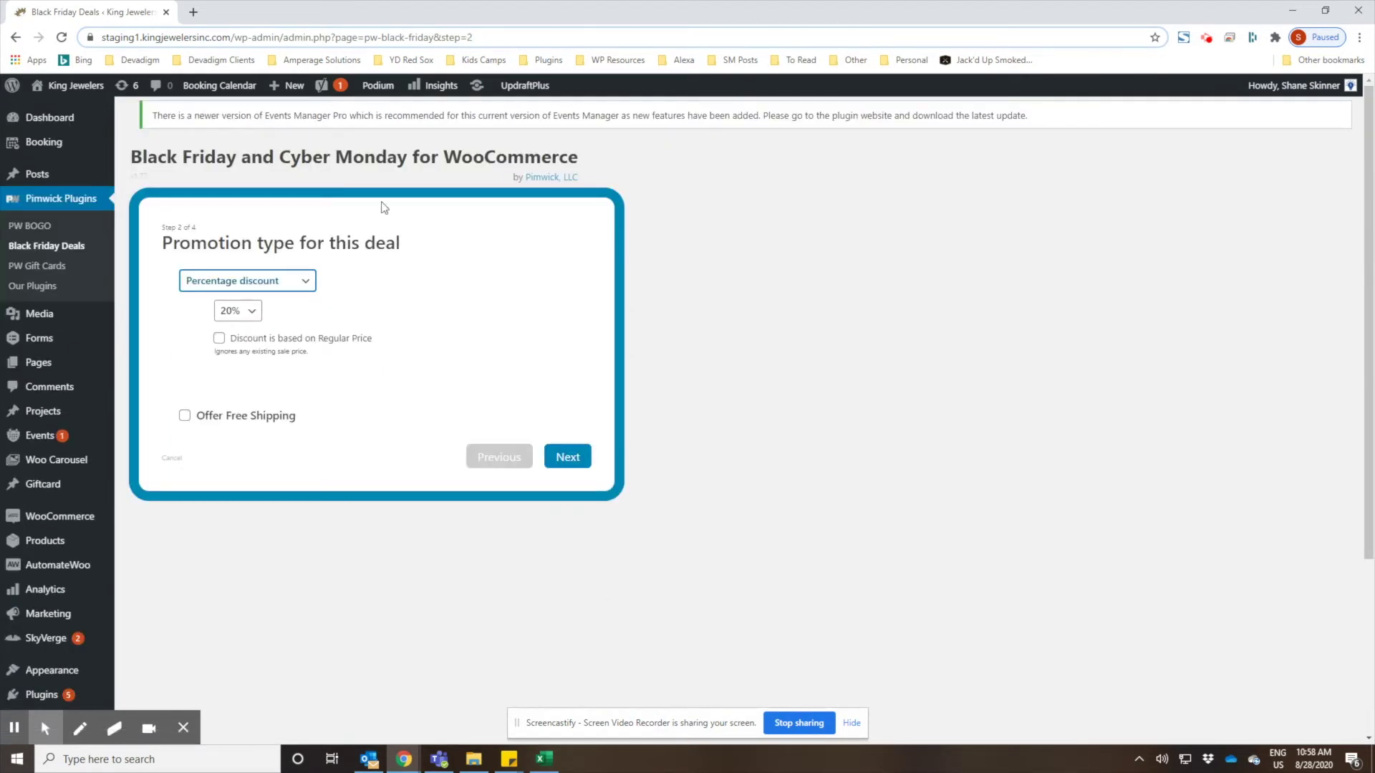
Make the gift card deal Buy X, Get X: buy 1, get 1 at 50% off.
left_click(306, 285)
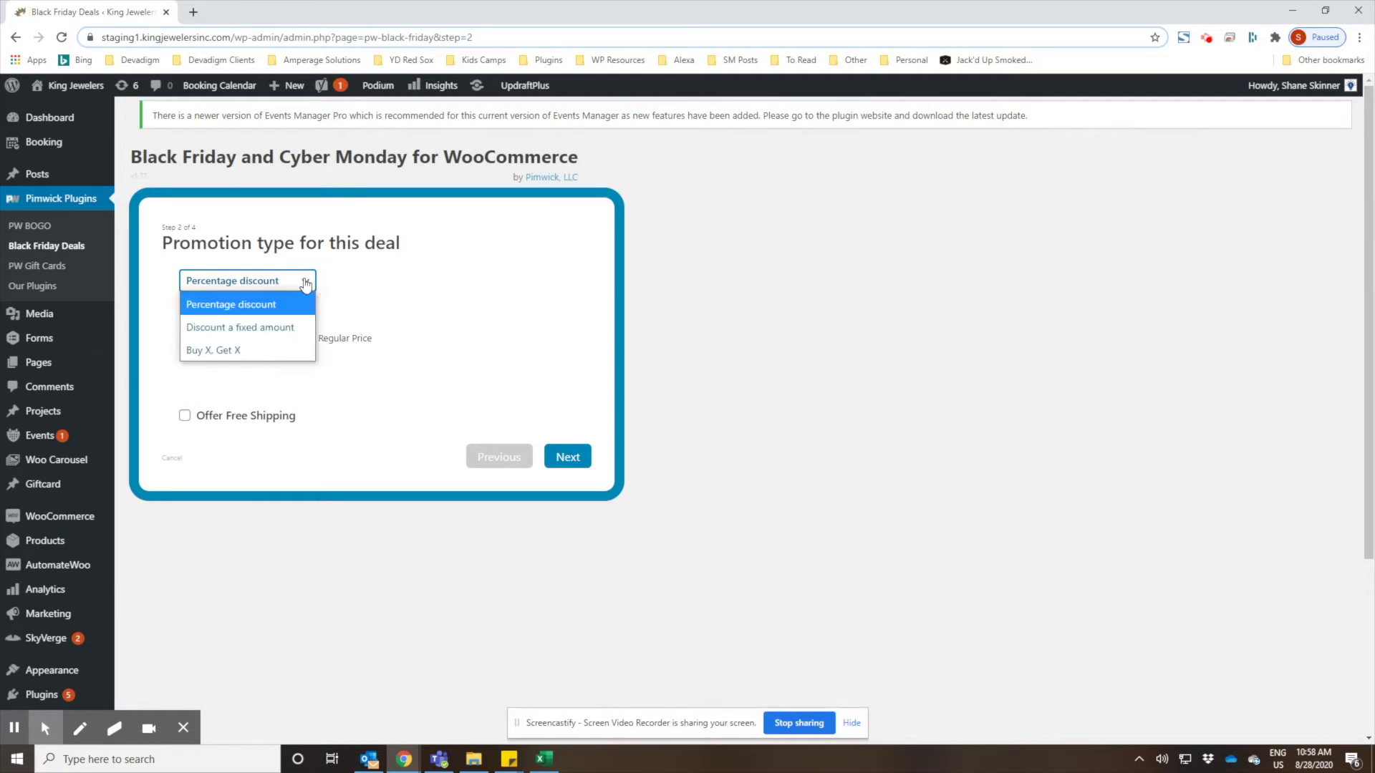
left_click(235, 351)
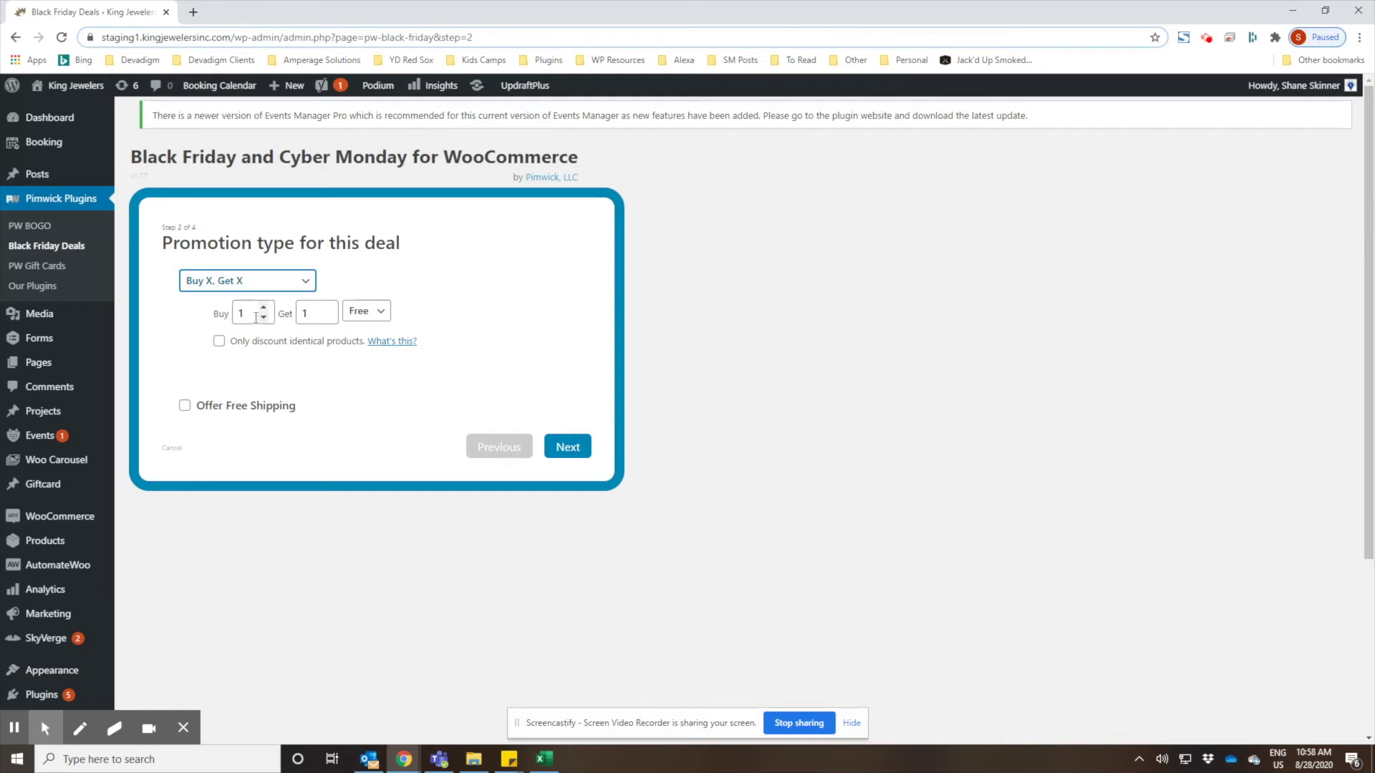
left_click(383, 312)
left_click(368, 356)
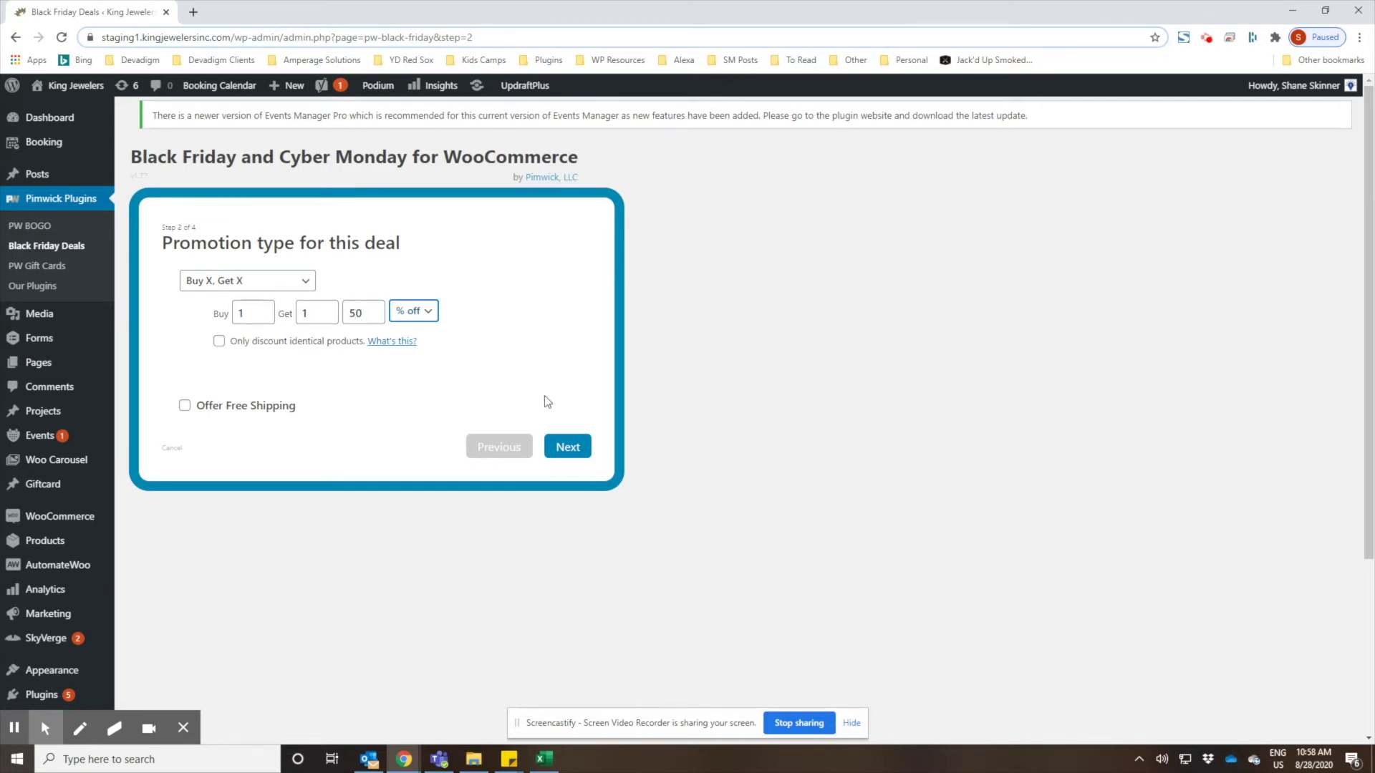
left_click(567, 447)
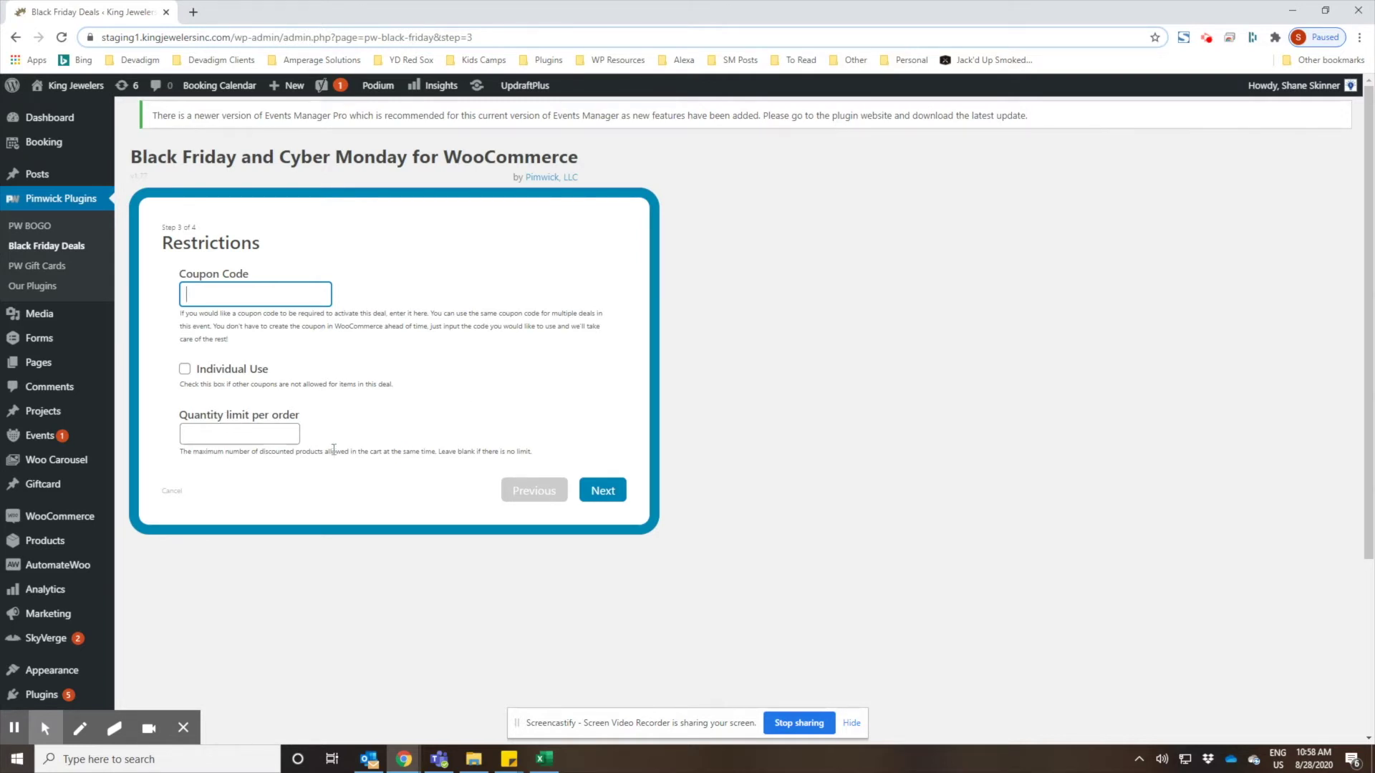
Limit the gift card deal to 2 per order.
left_click(290, 429)
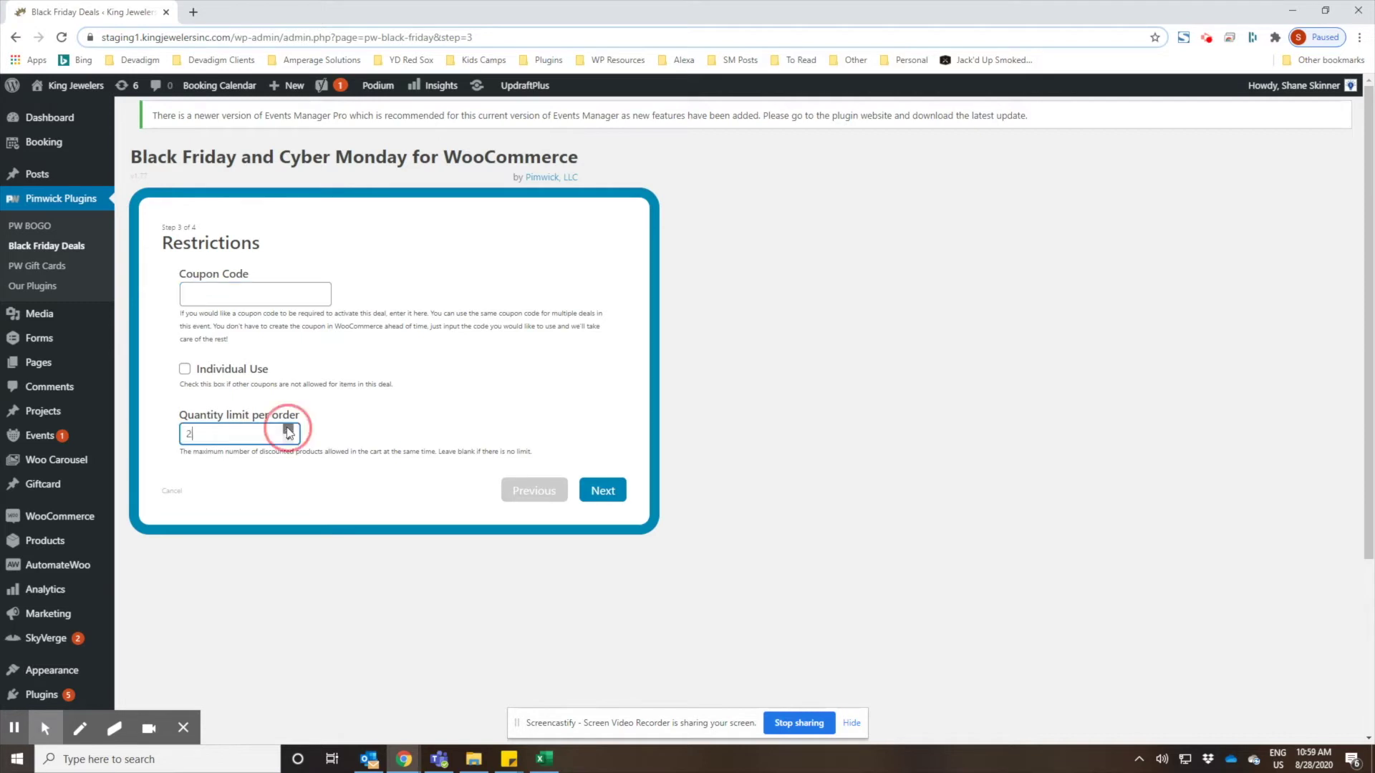
left_click(289, 430)
left_click(290, 429)
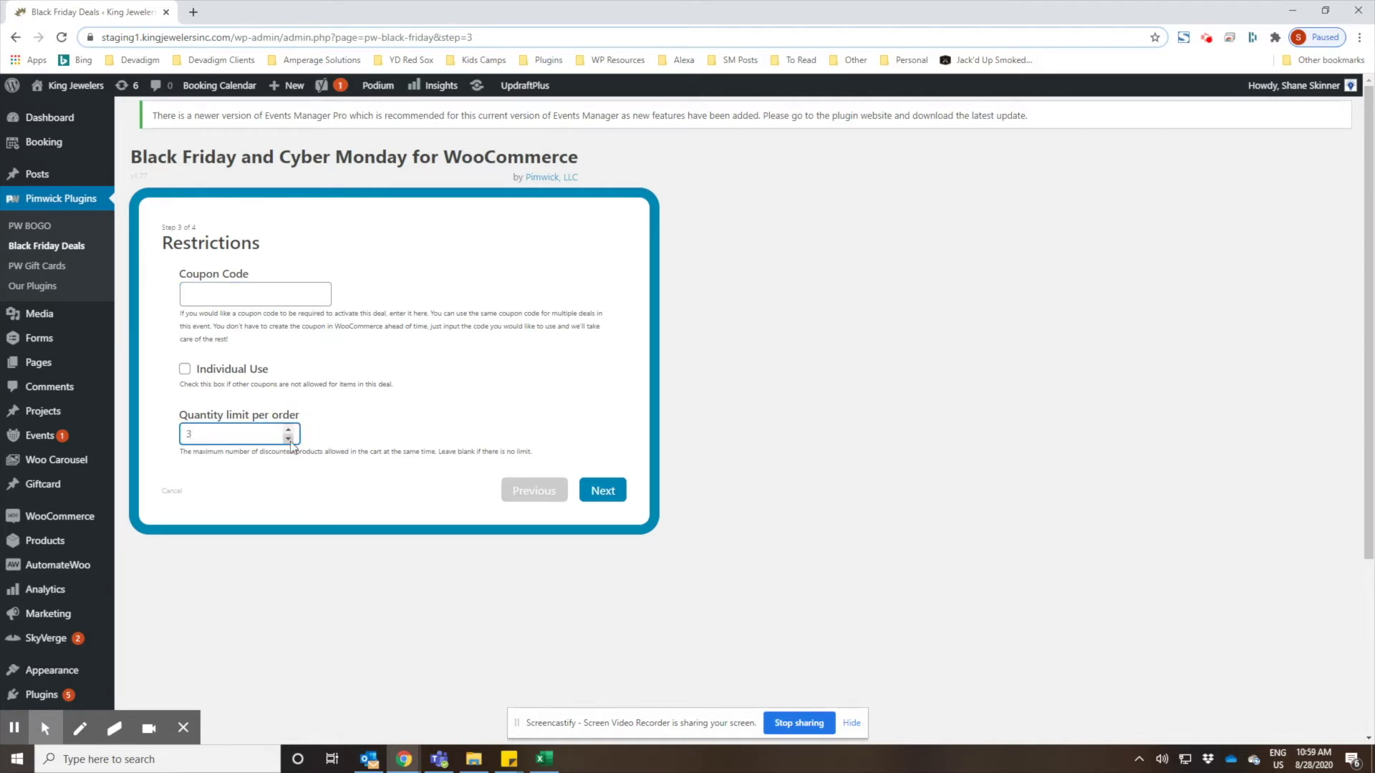
left_click(289, 439)
left_click(602, 491)
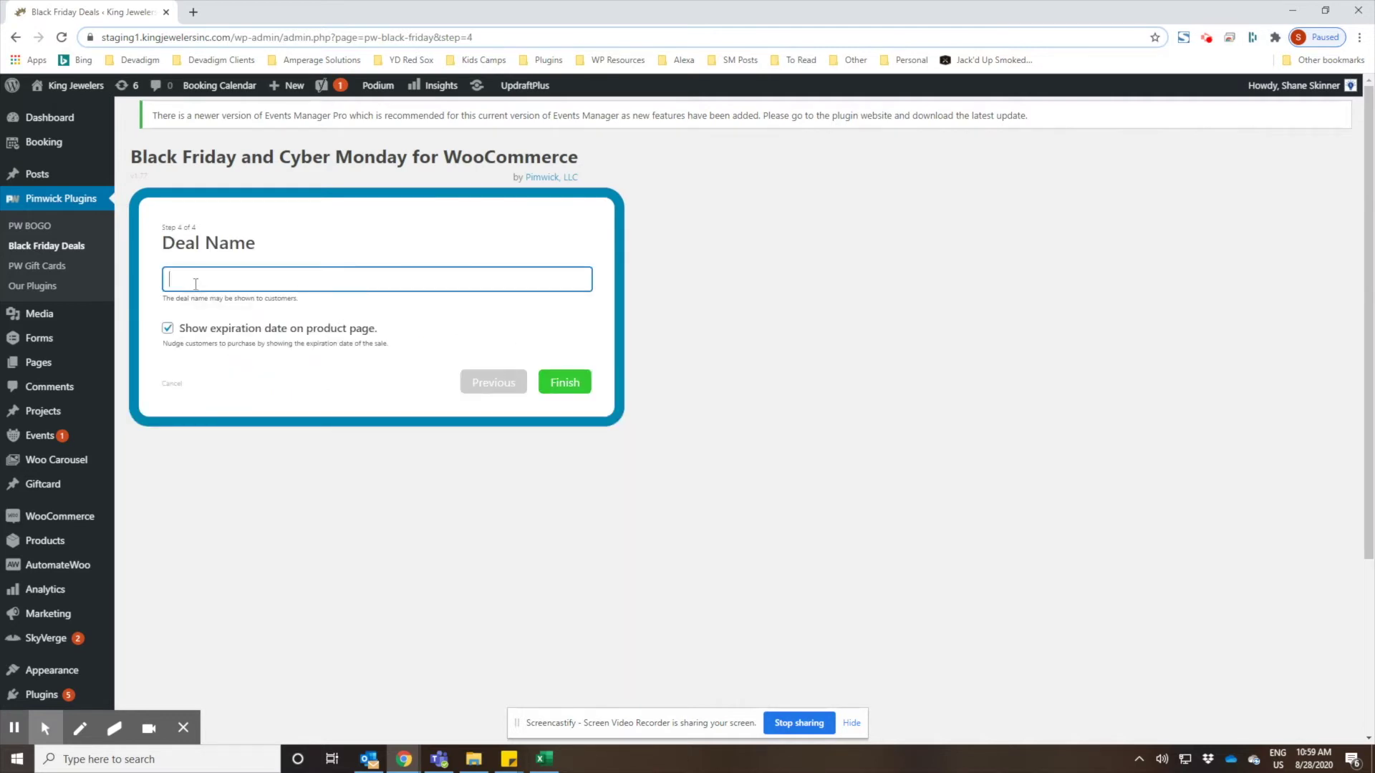
Name the deal 'BOGO $50 Gift Cards', keep the expiration shown, and finish it.
key("alt+Tab")
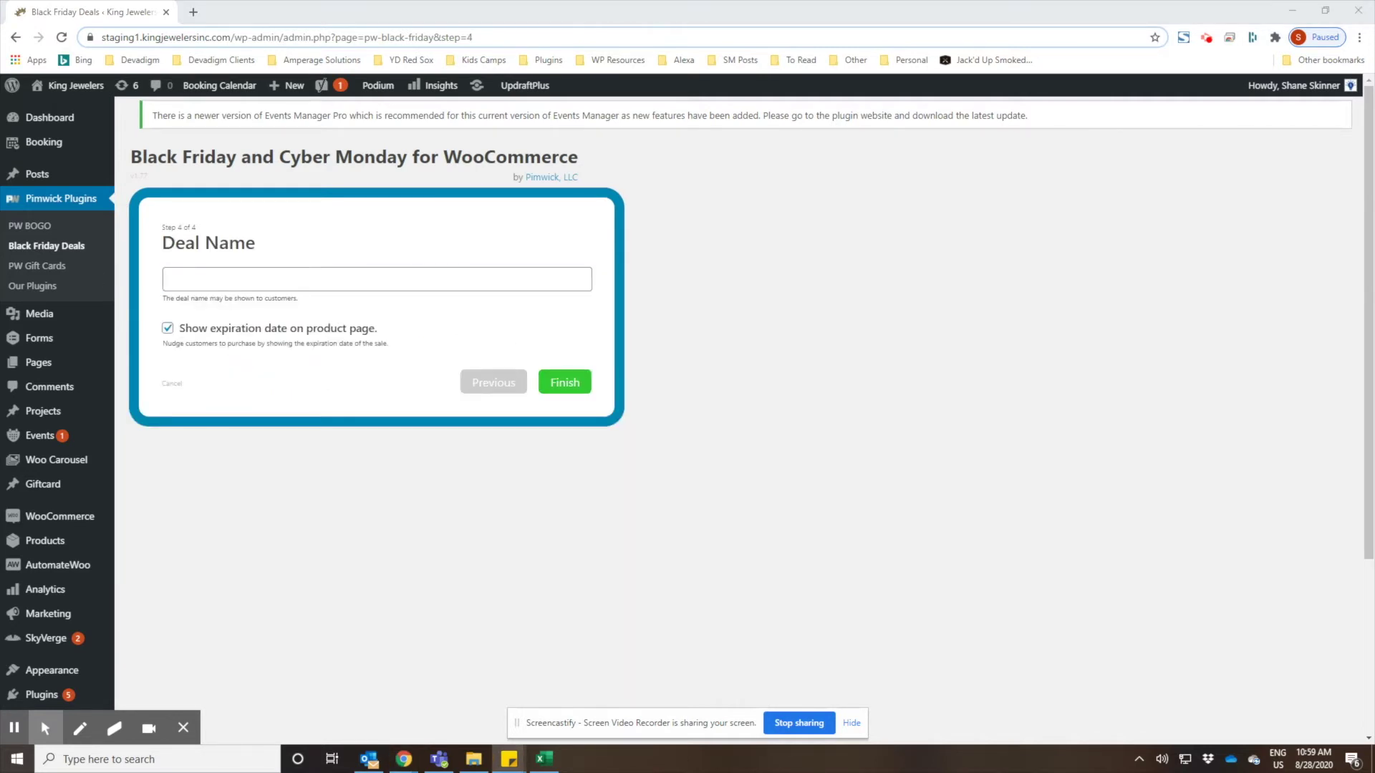
left_click(338, 286)
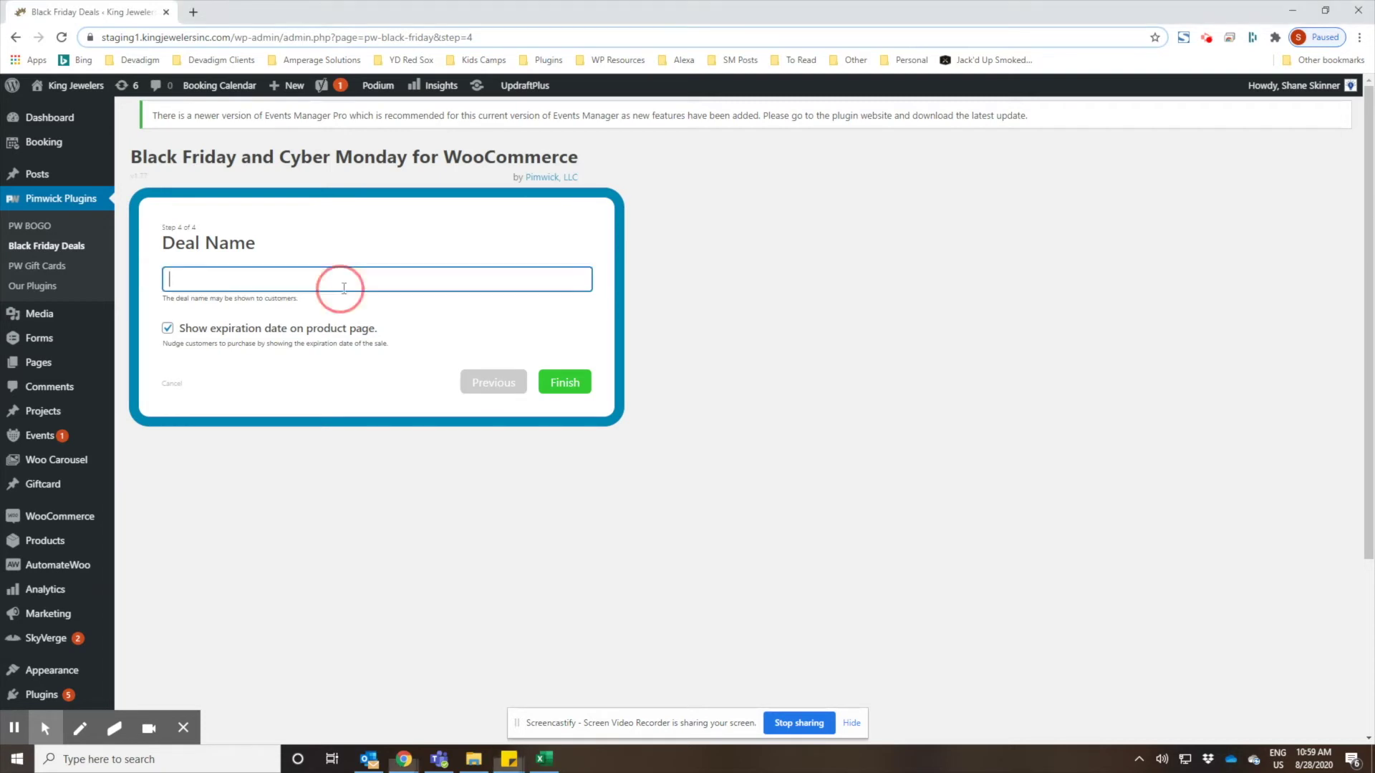
type("BOGO $50 Gift Cards")
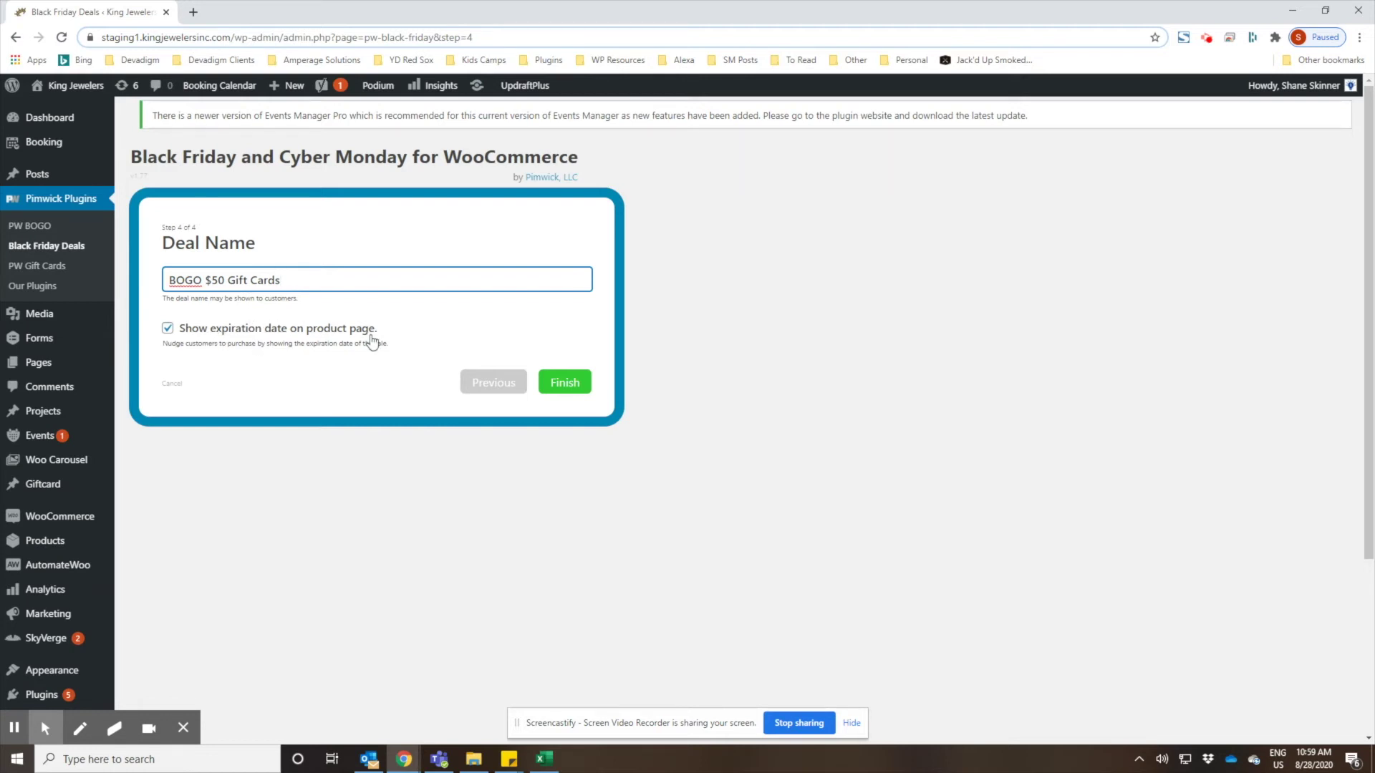
left_click(573, 386)
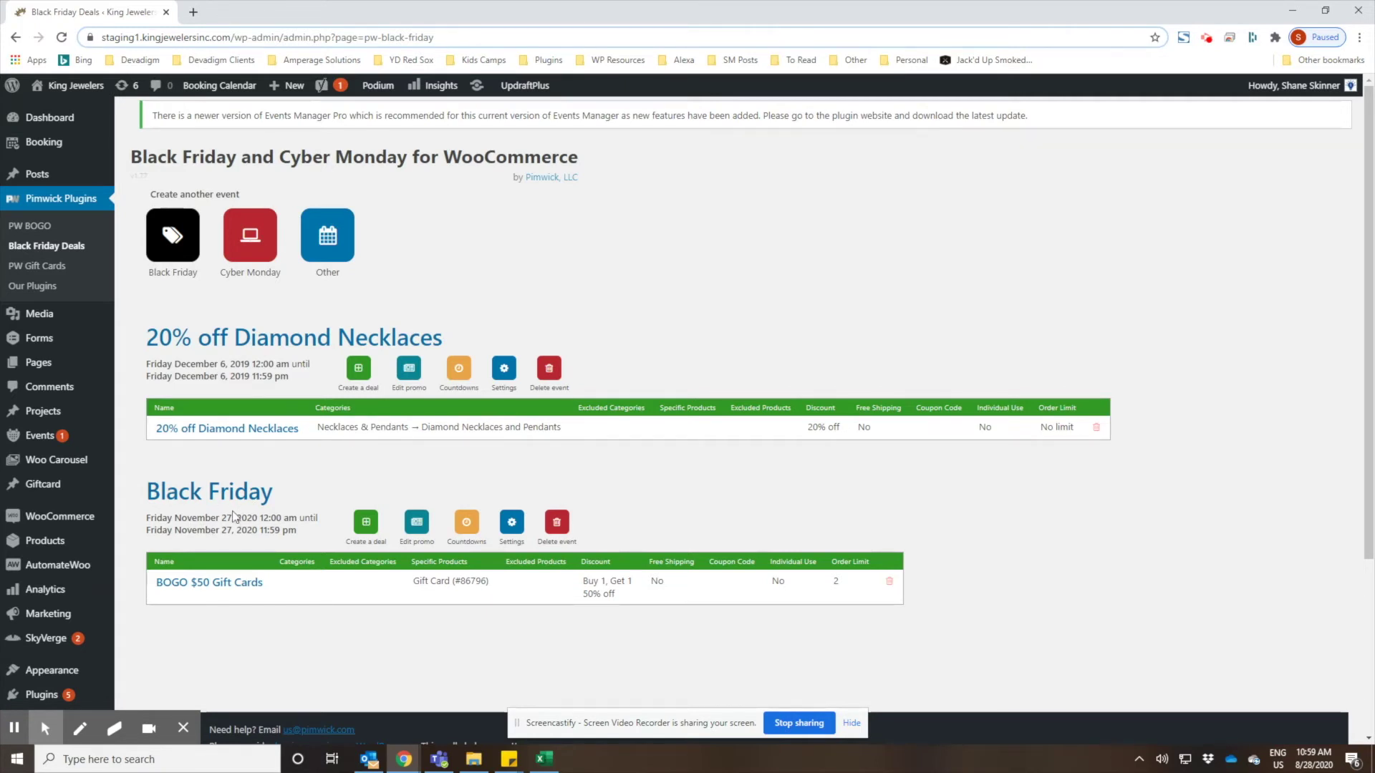
Start another new deal under the Black Friday event.
left_click(367, 527)
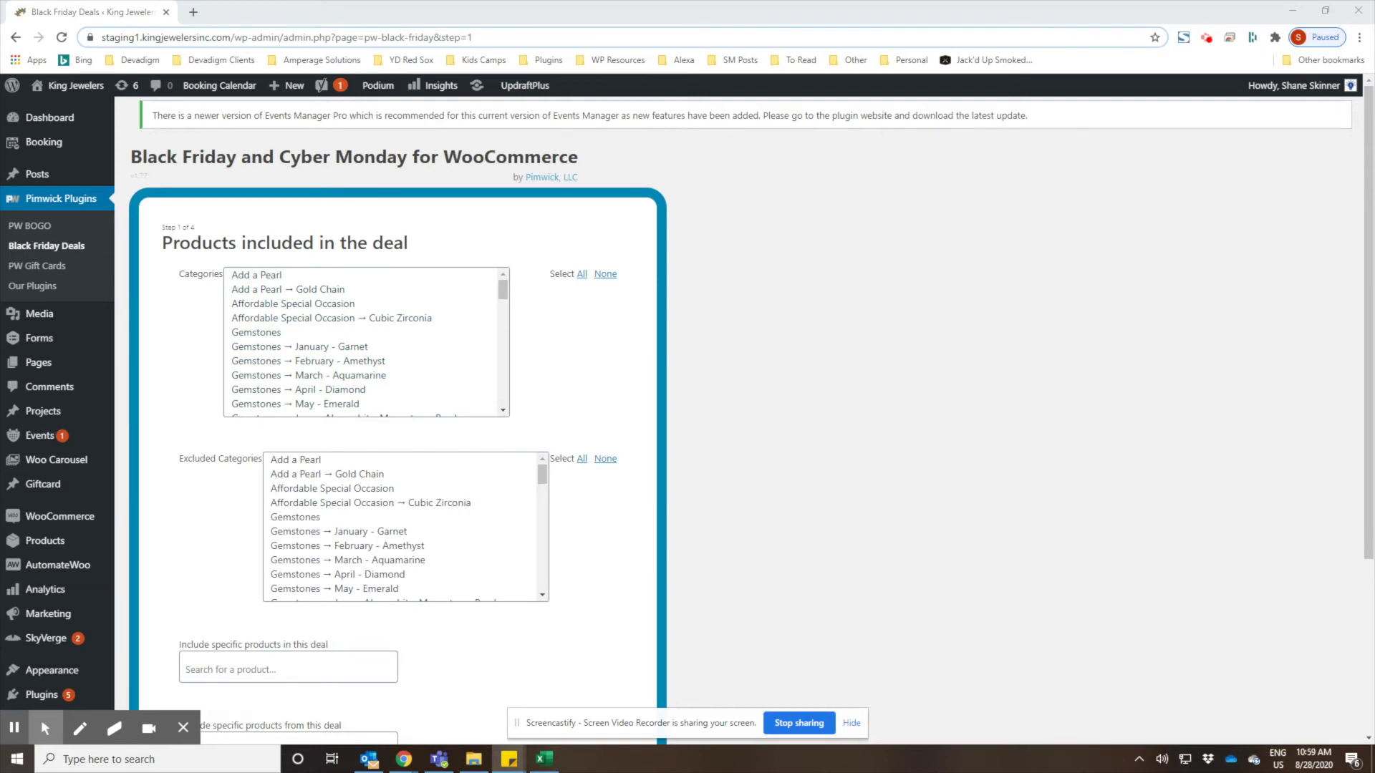
Include the Bracelets category in the new deal.
left_click(506, 354)
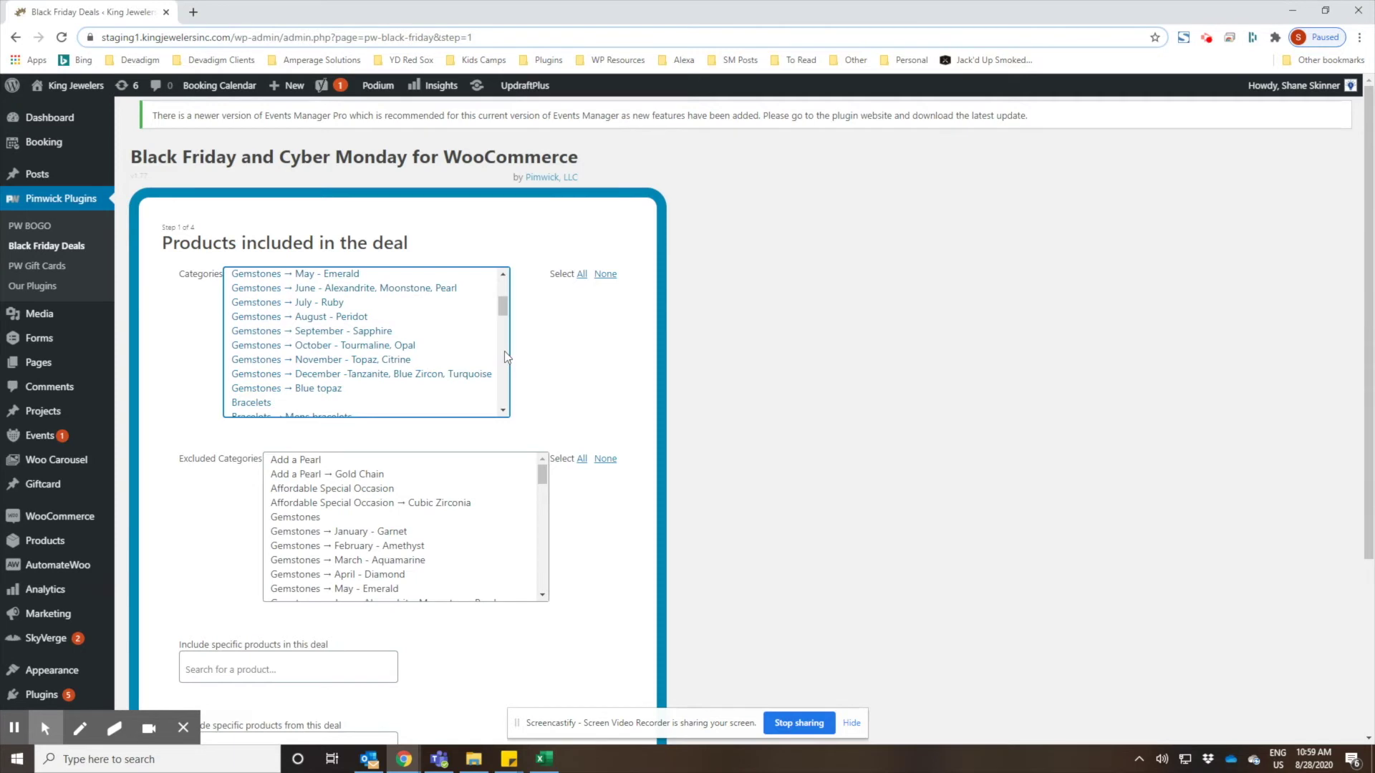
left_click(244, 405)
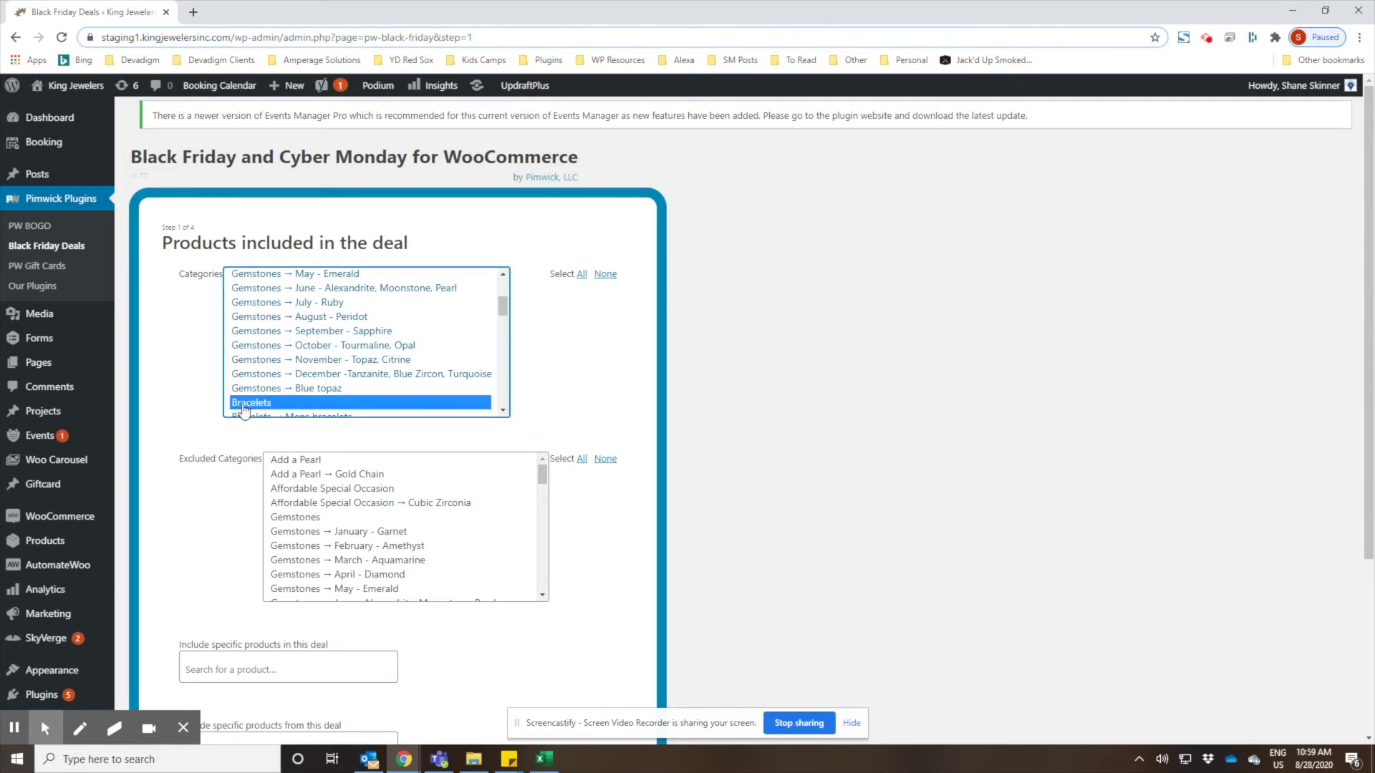
scroll(177, 345, "down", 2)
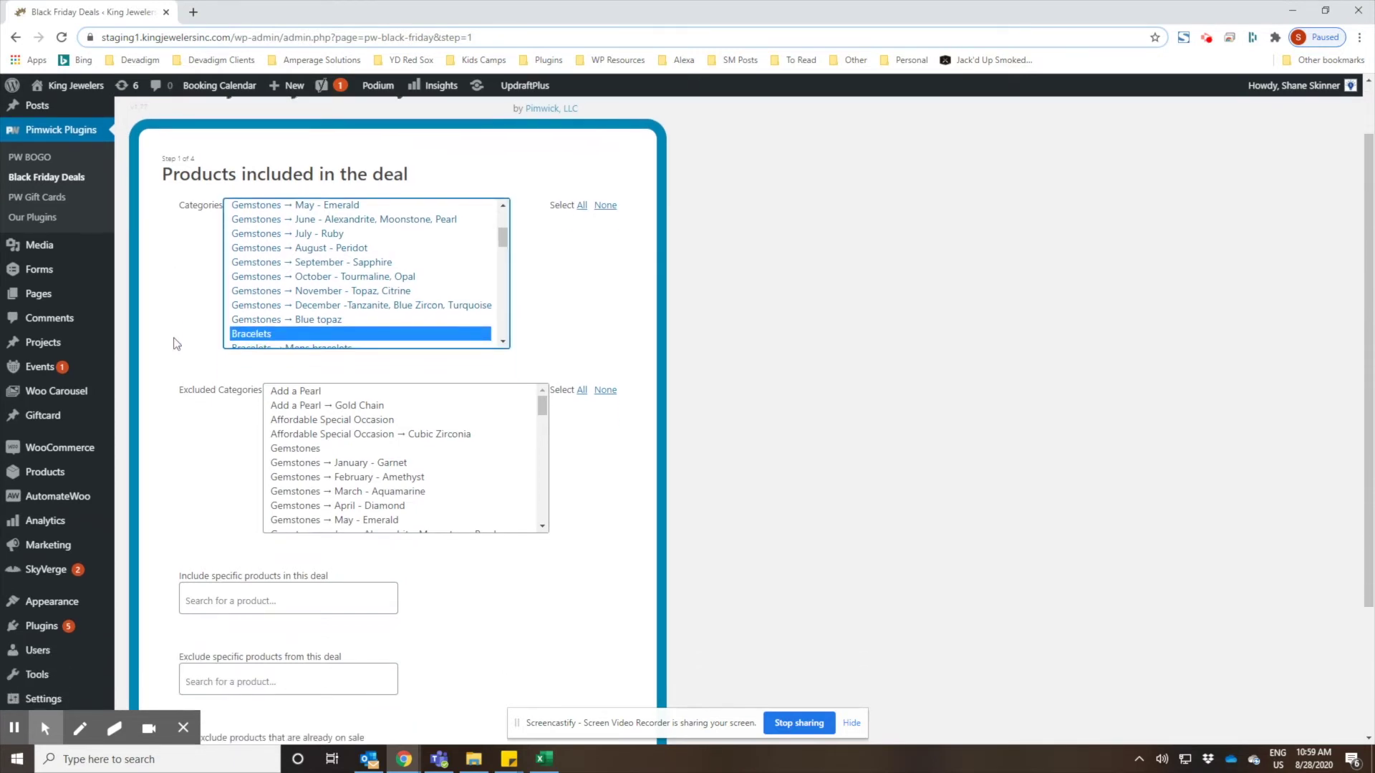
Exclude the Bracelets → Mens bracelets subcategory from the deal.
left_click(545, 433)
left_click(544, 433)
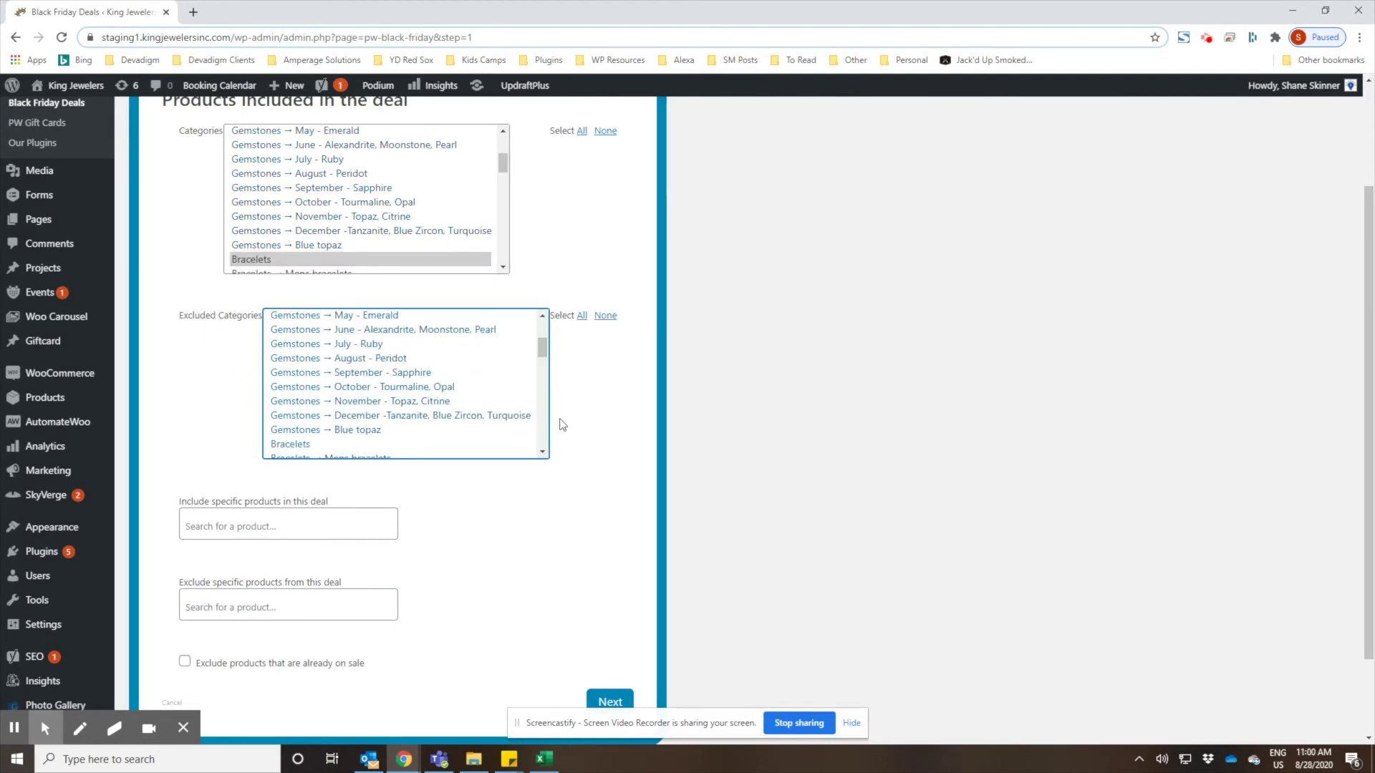
left_click(542, 453)
scroll(375, 405, "down", 1)
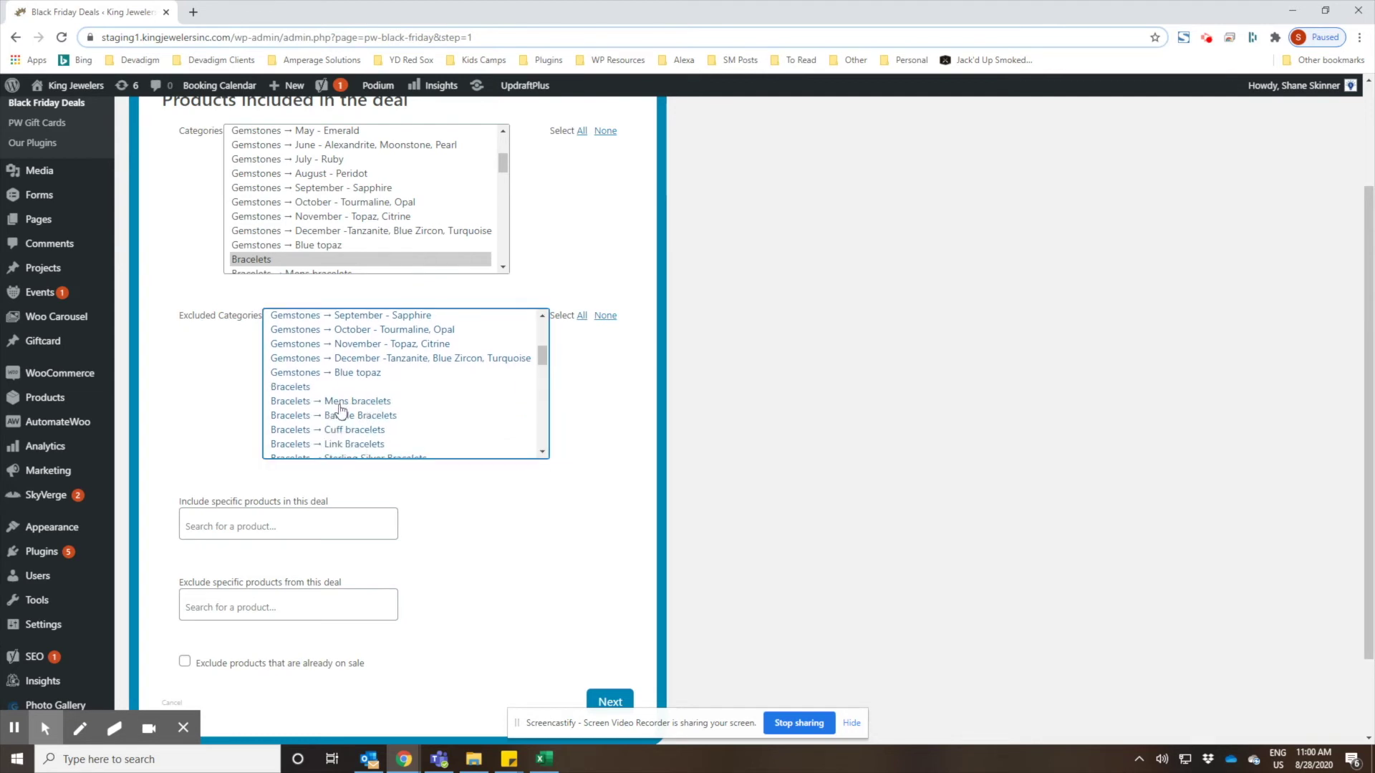
left_click(350, 403)
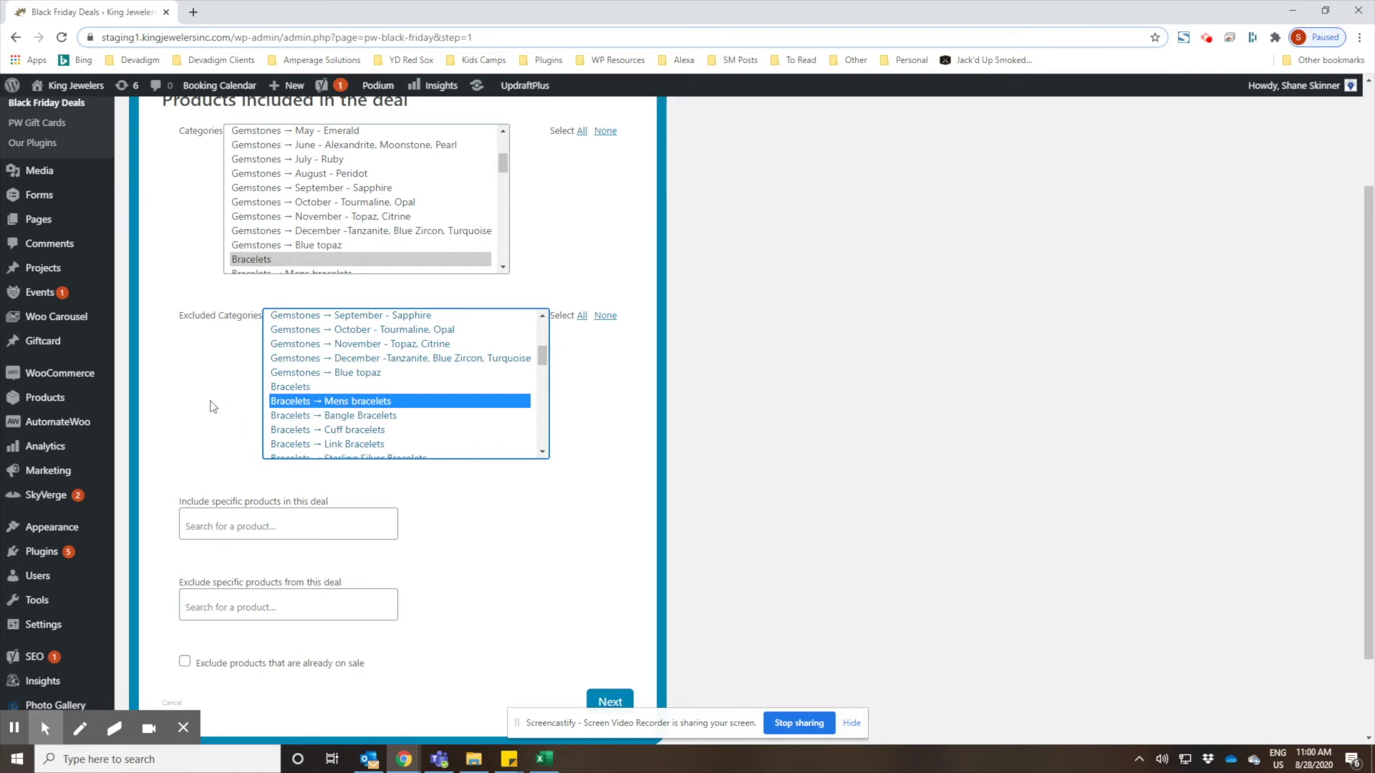
scroll(568, 512, "down", 1)
scroll(568, 513, "down", 1)
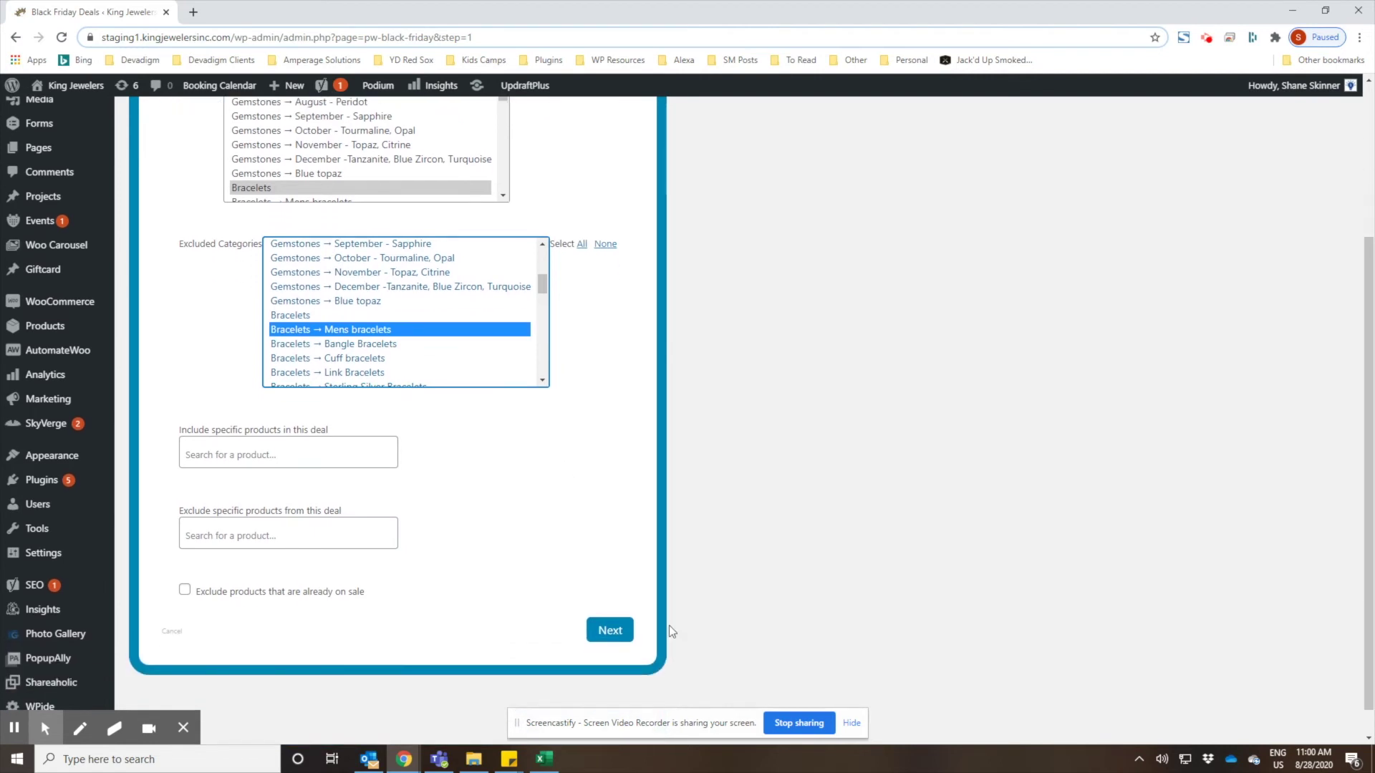
Keep 20% off with no restrictions, name the deal '20% Off Women's Bracelets', and finish.
left_click(610, 631)
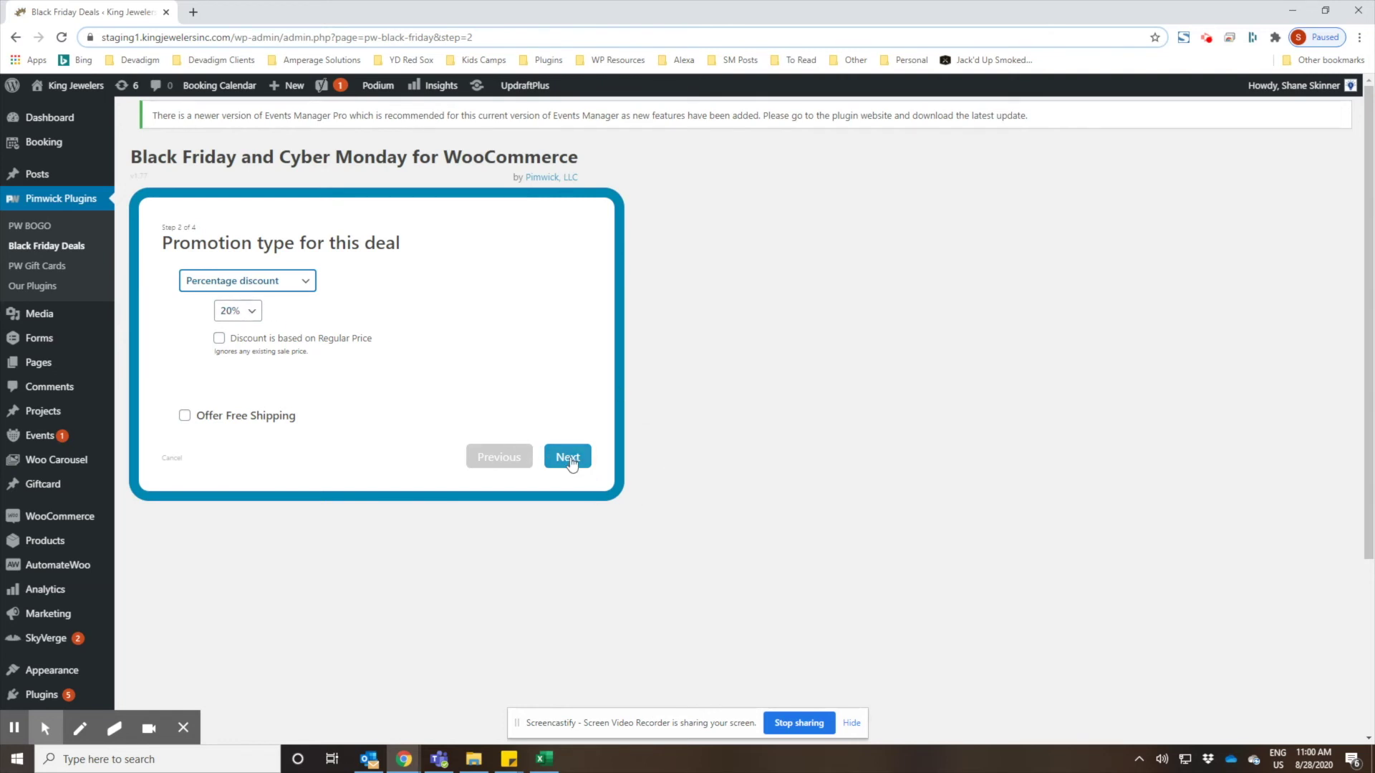
left_click(580, 460)
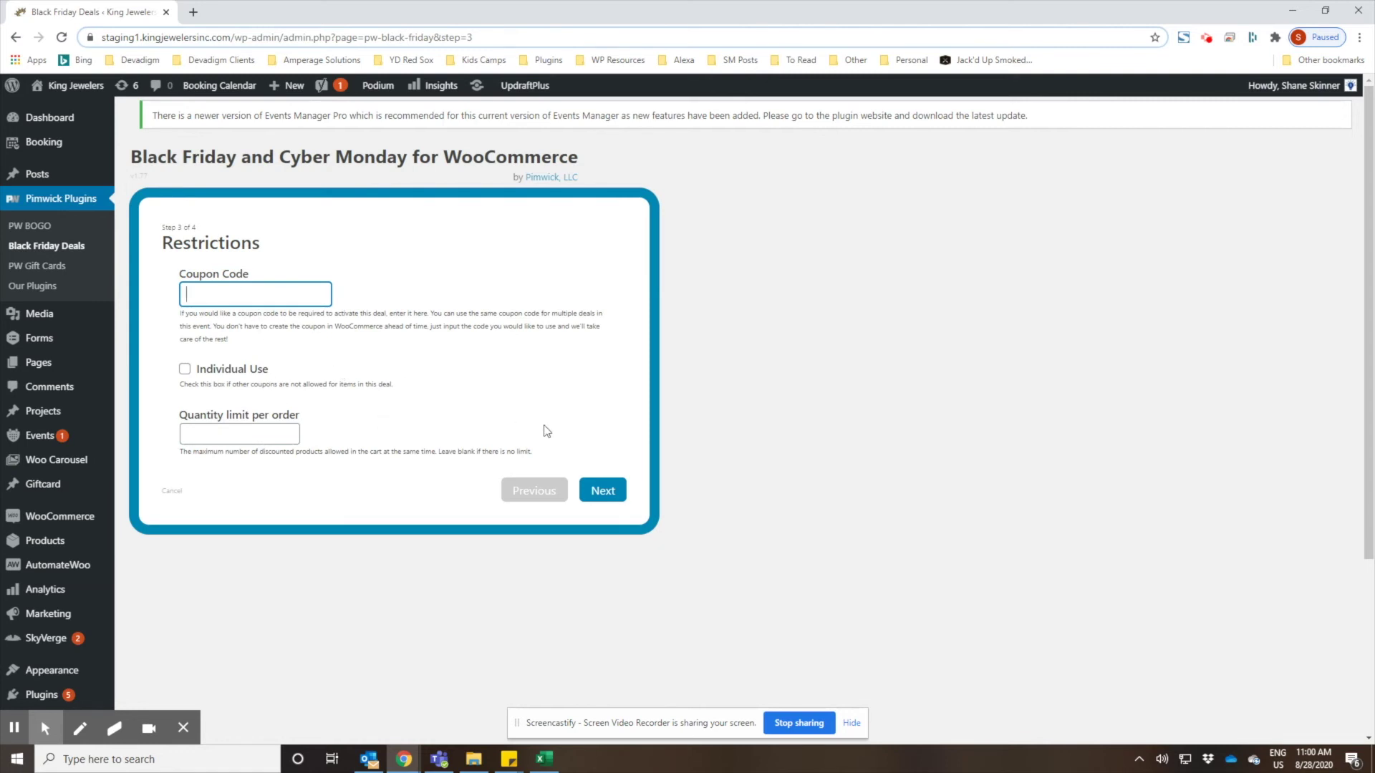
left_click(614, 493)
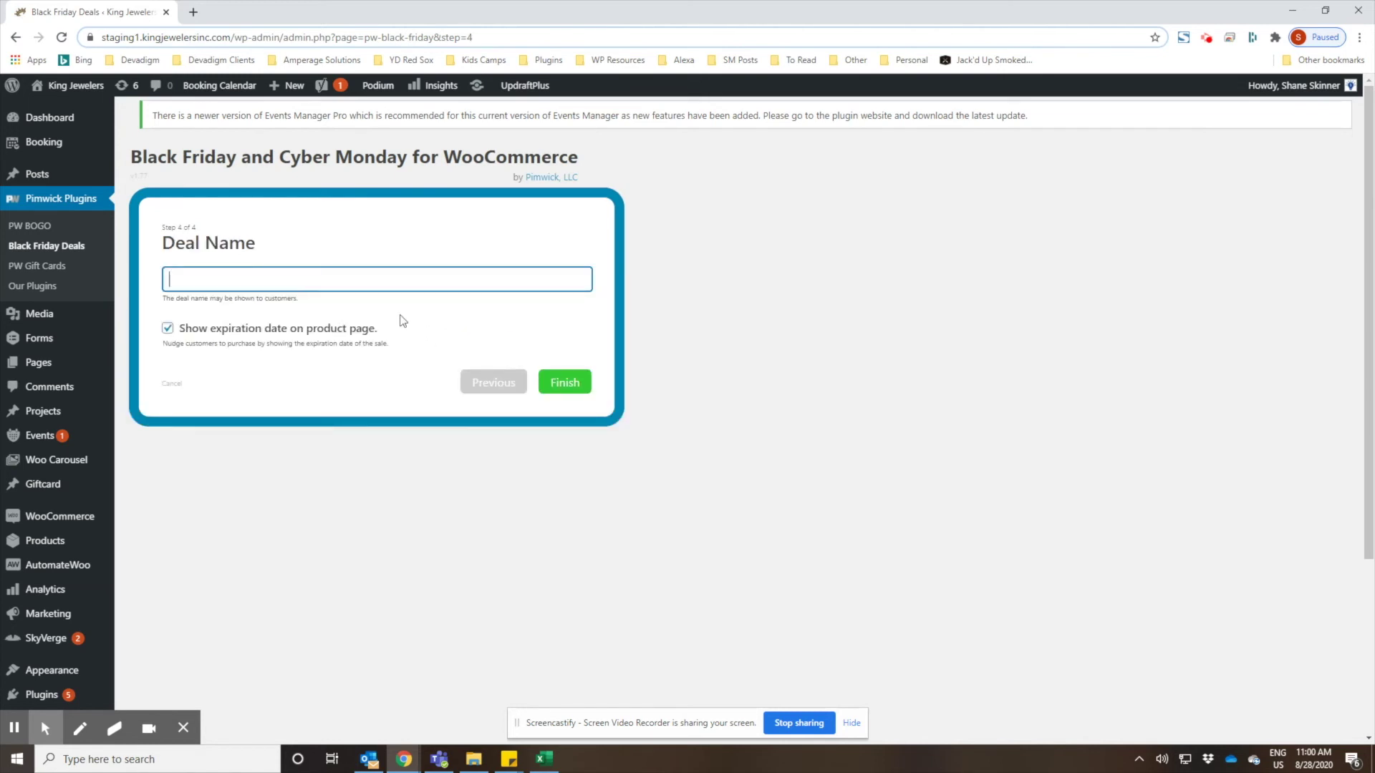
type("20% Off Women's Bracelets")
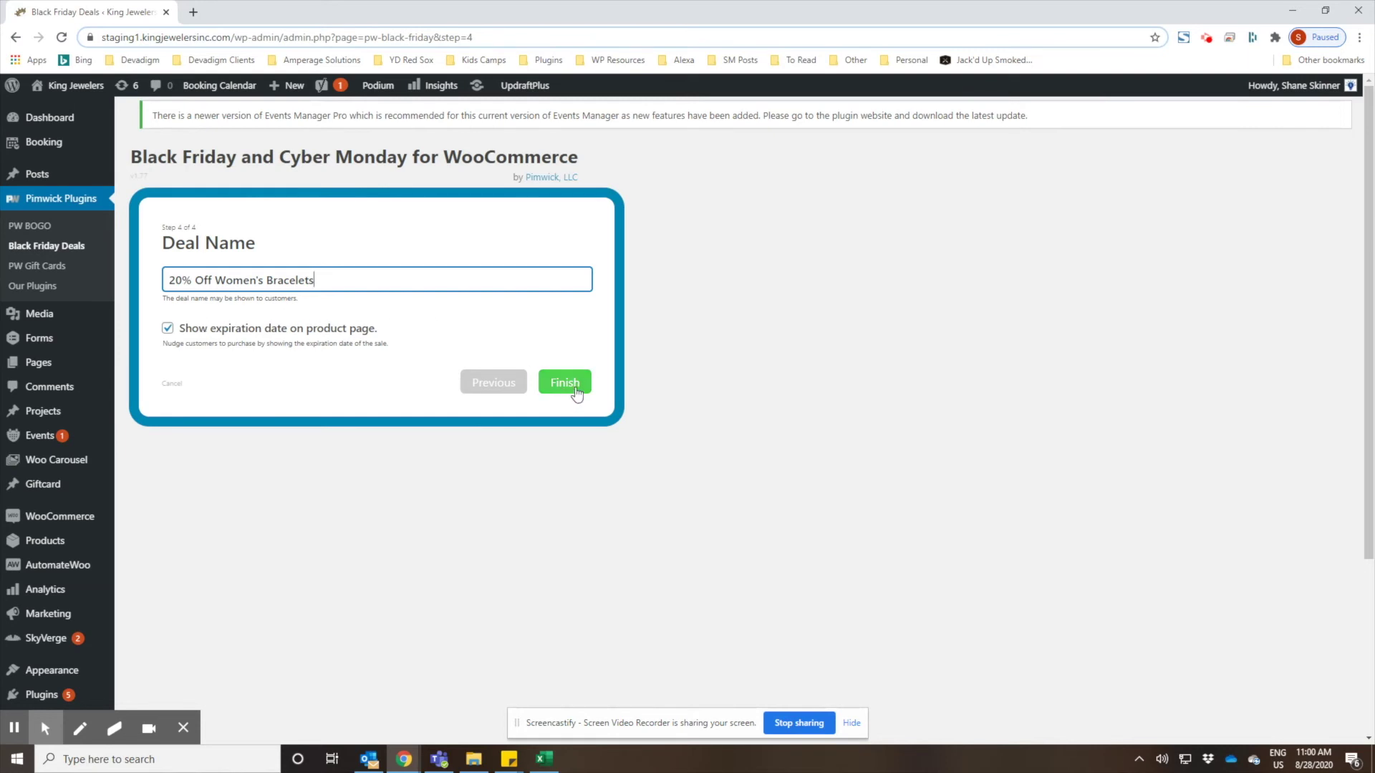
left_click(576, 393)
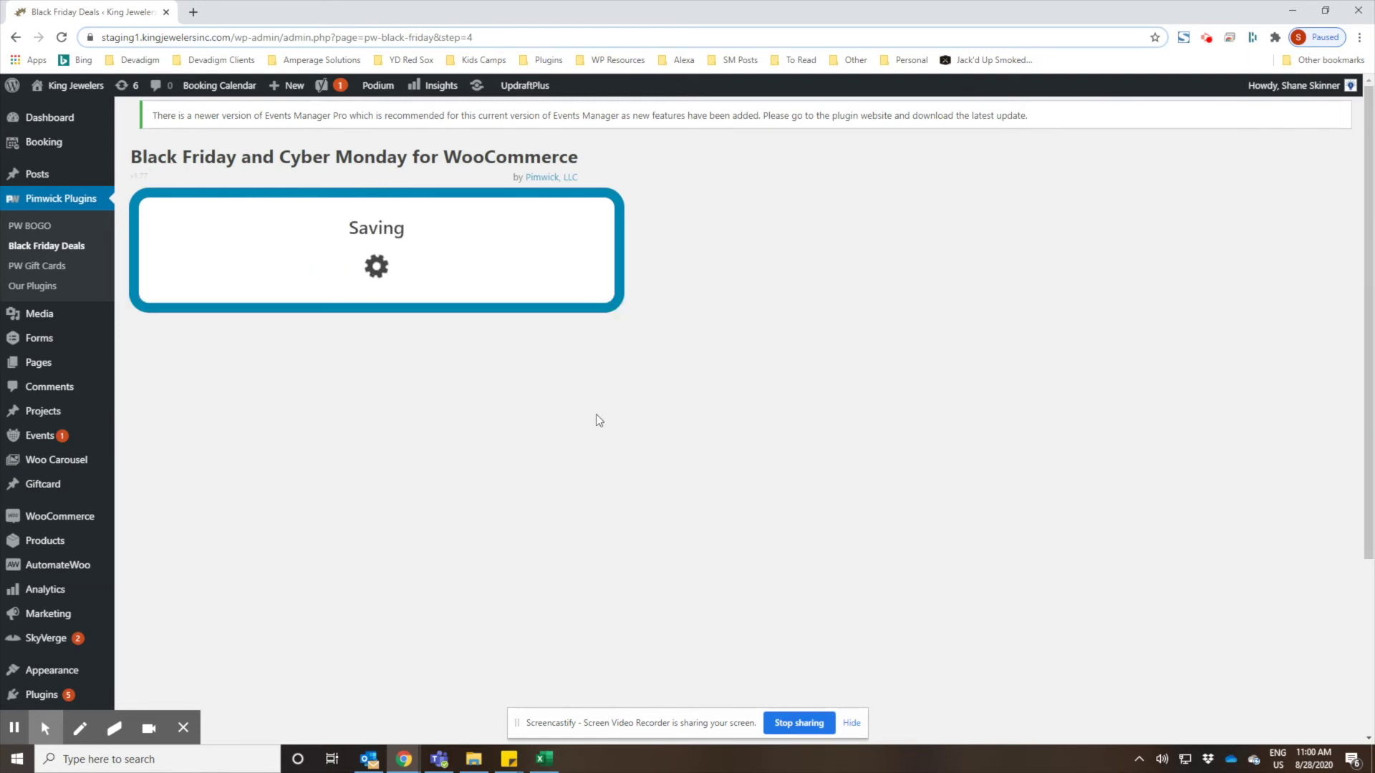